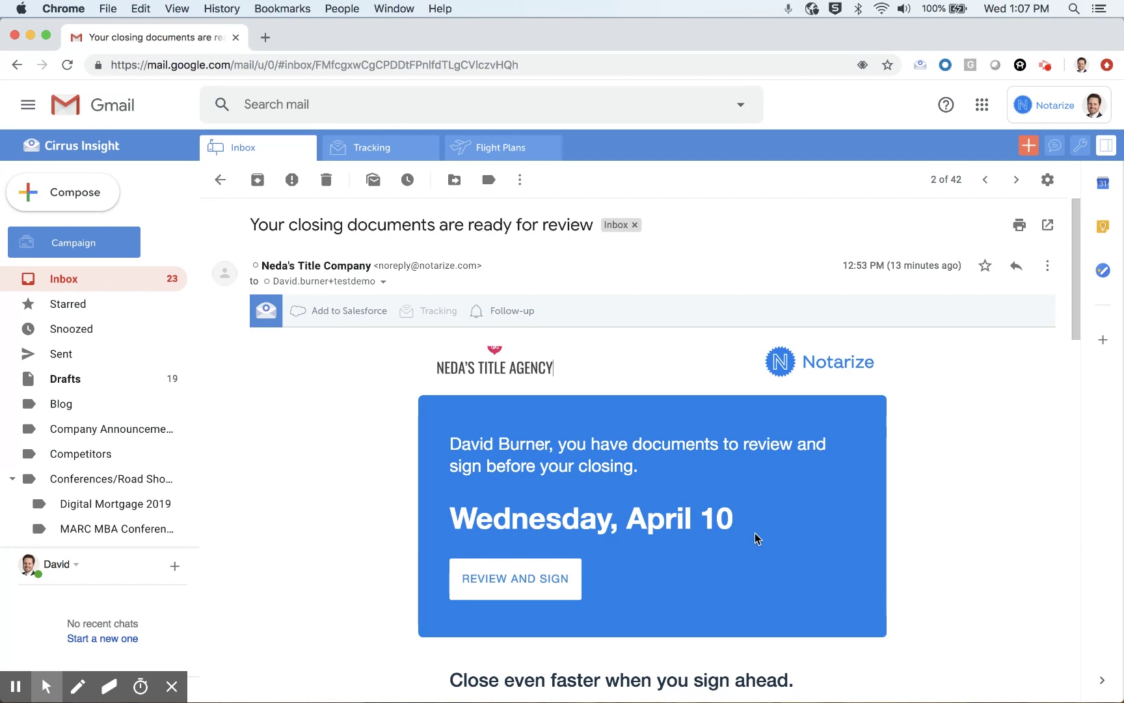
# Step: Scroll the closing email past the closing-team contacts to the 'Ready to review and sign your documents?' prompt
pyautogui.scroll(-3, 755, 532)
pyautogui.scroll(2, 755, 538)
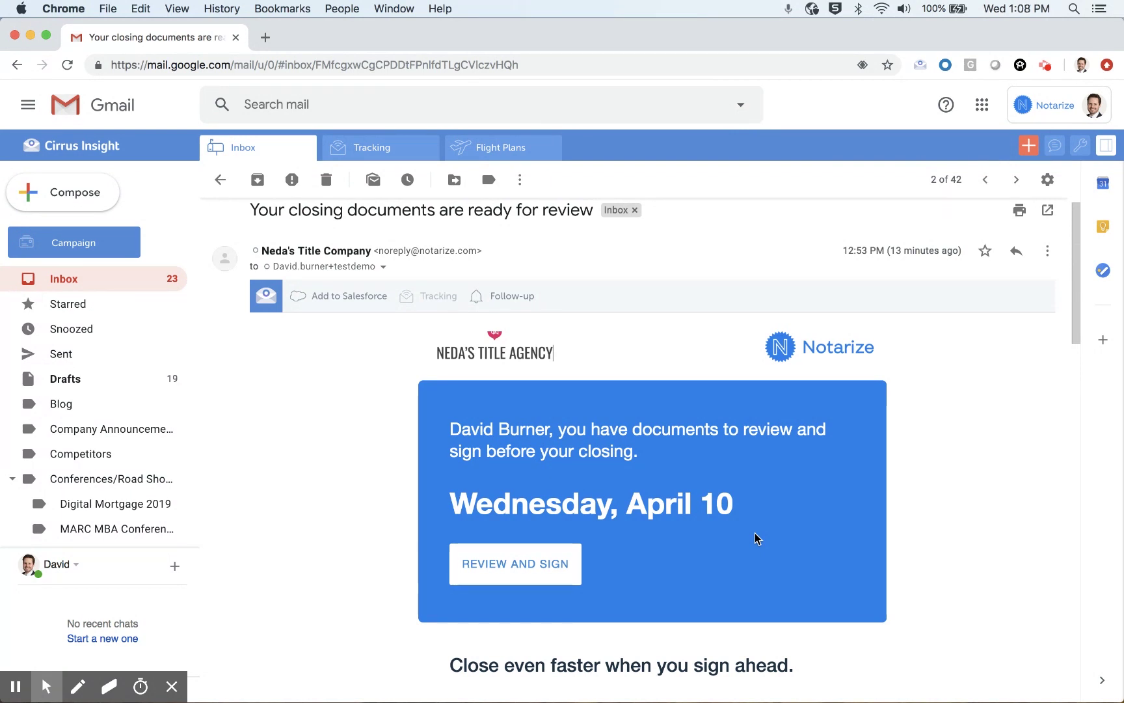
pyautogui.scroll(-5, 755, 532)
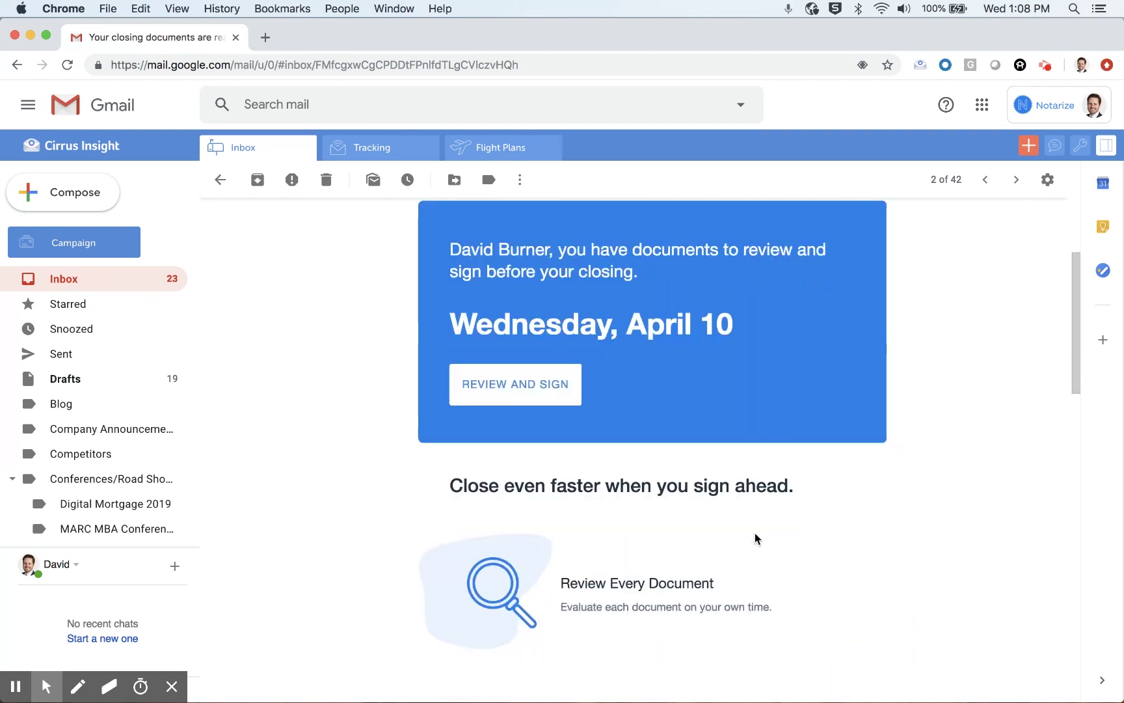
pyautogui.scroll(-2, 755, 533)
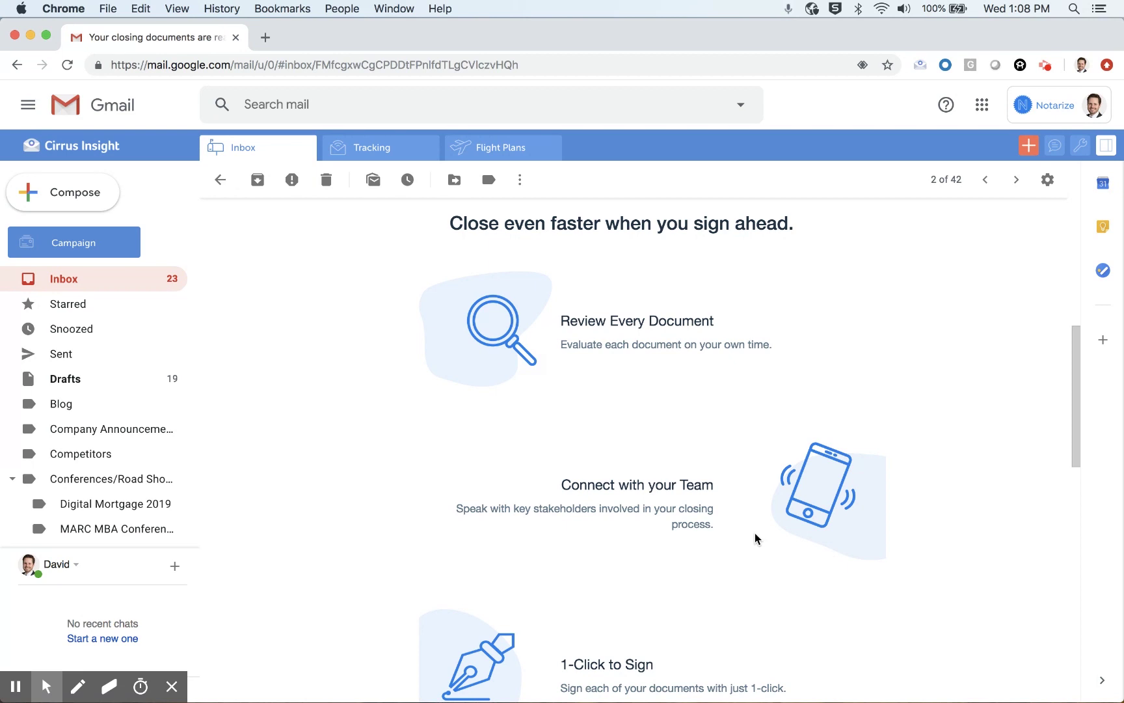
pyautogui.scroll(-3, 755, 537)
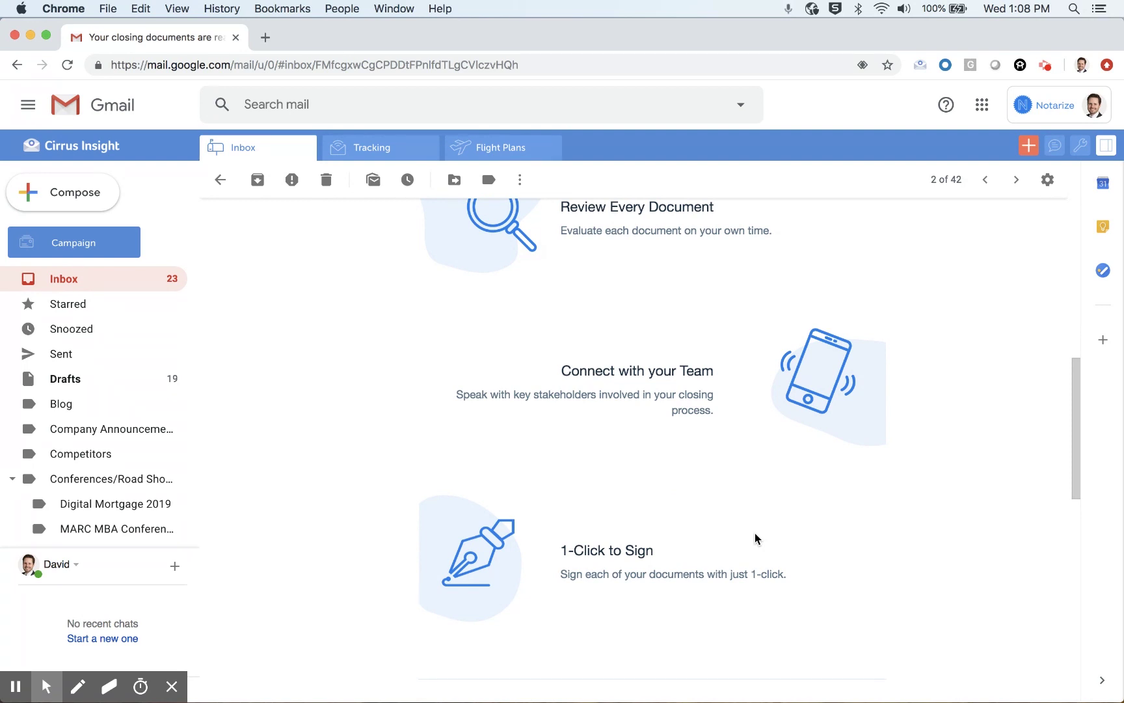
pyautogui.scroll(-7, 755, 534)
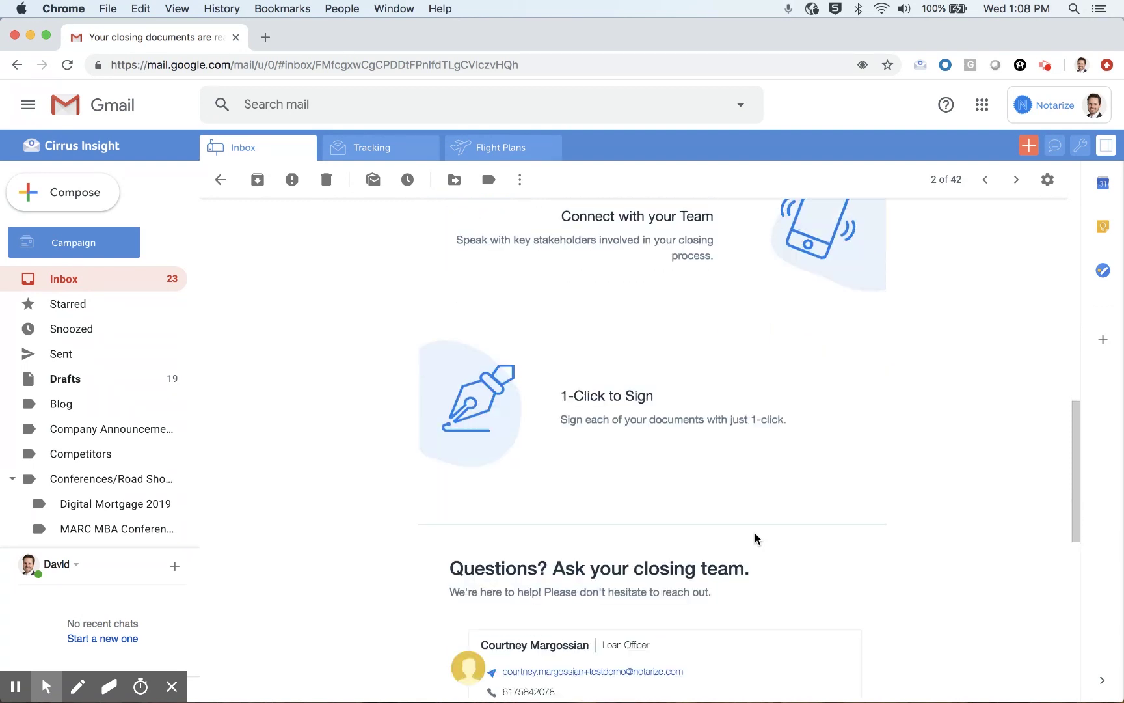
pyautogui.scroll(-3, 754, 539)
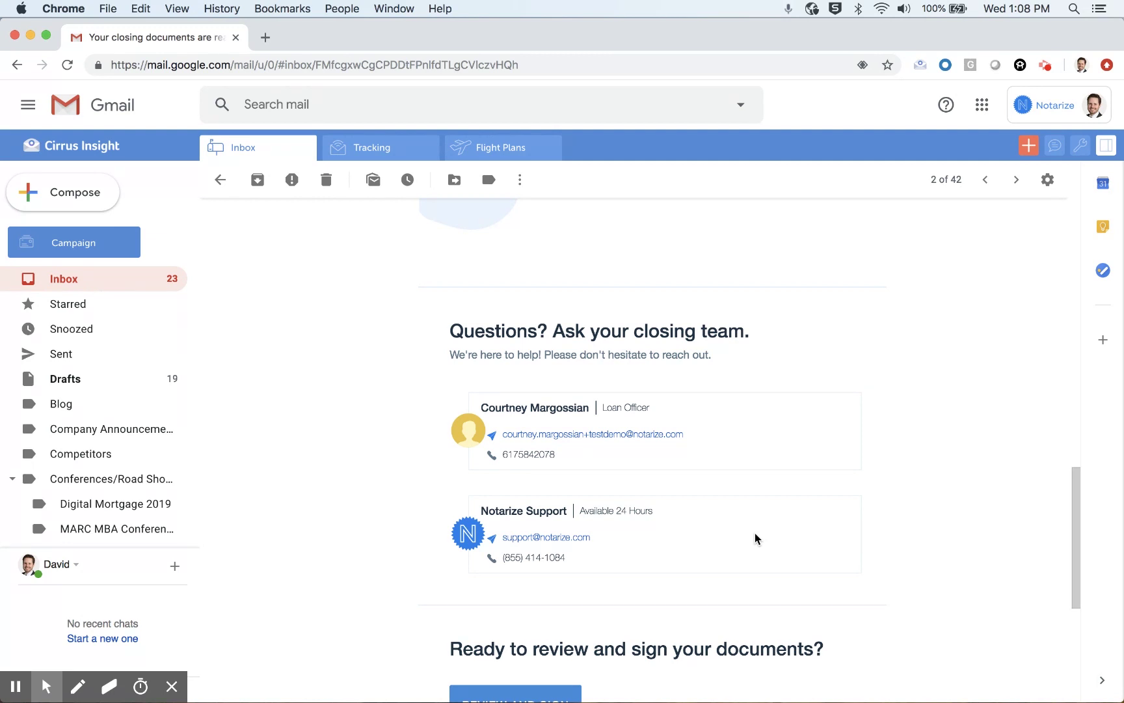
pyautogui.scroll(-2, 755, 538)
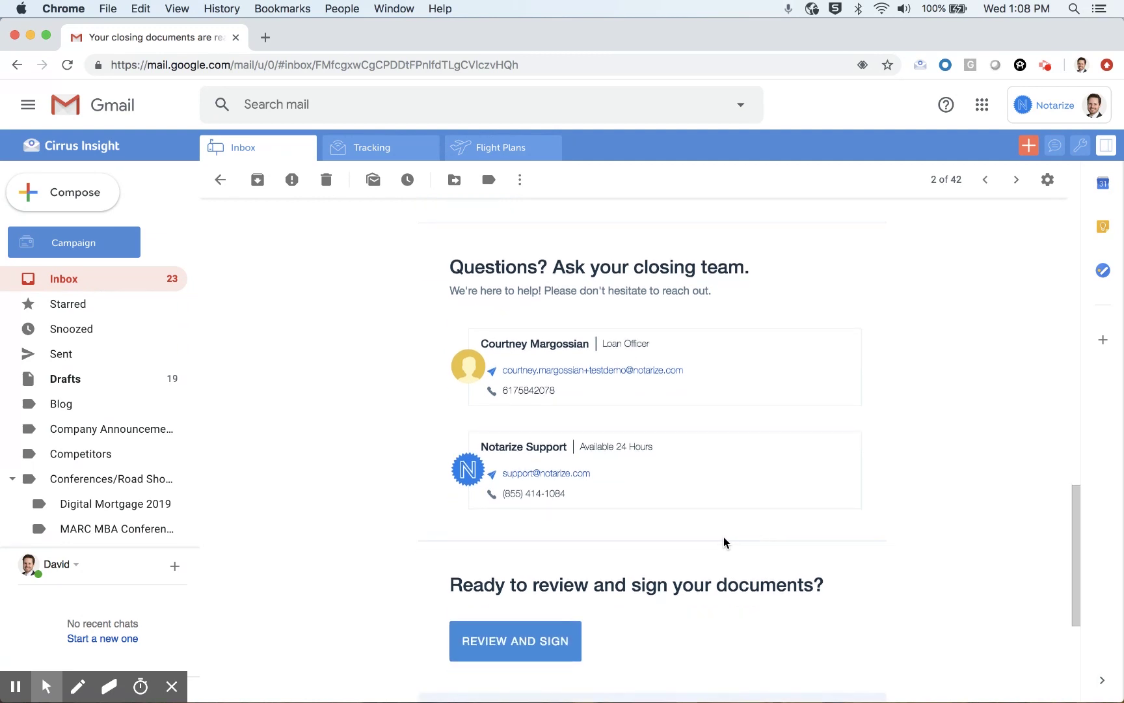
# Step: Follow the email's REVIEW AND SIGN link and activate the Notarize account with a new password
pyautogui.click(526, 641)
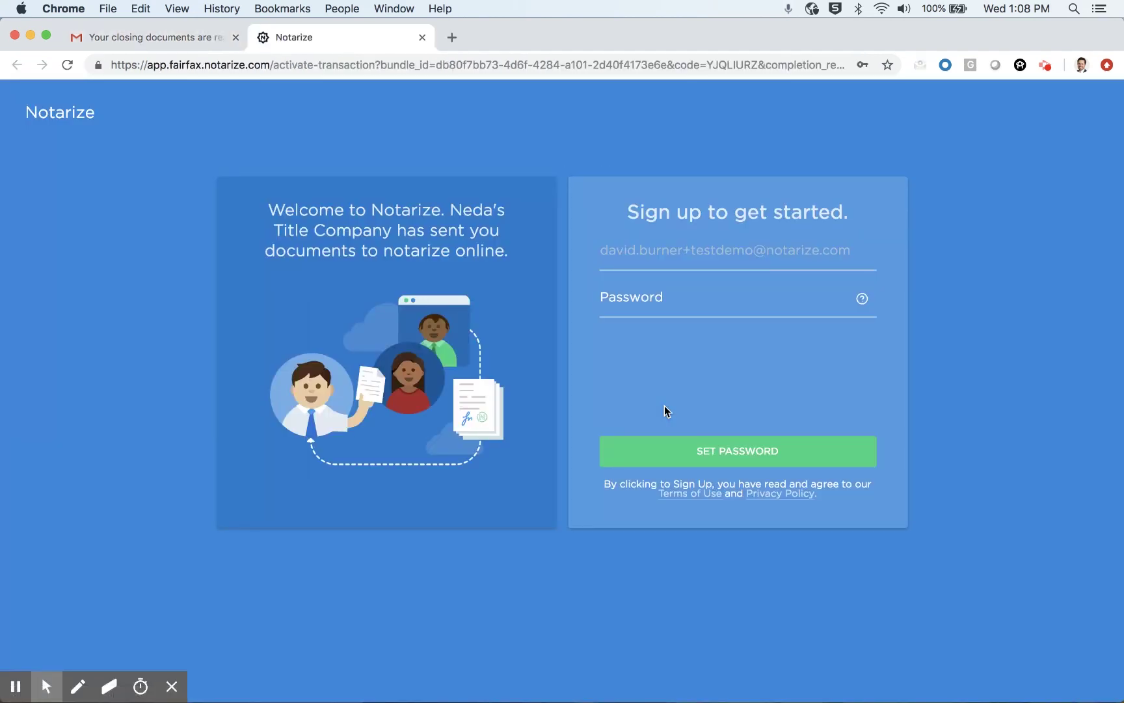
pyautogui.write('•••••••••••')
pyautogui.press('Return')
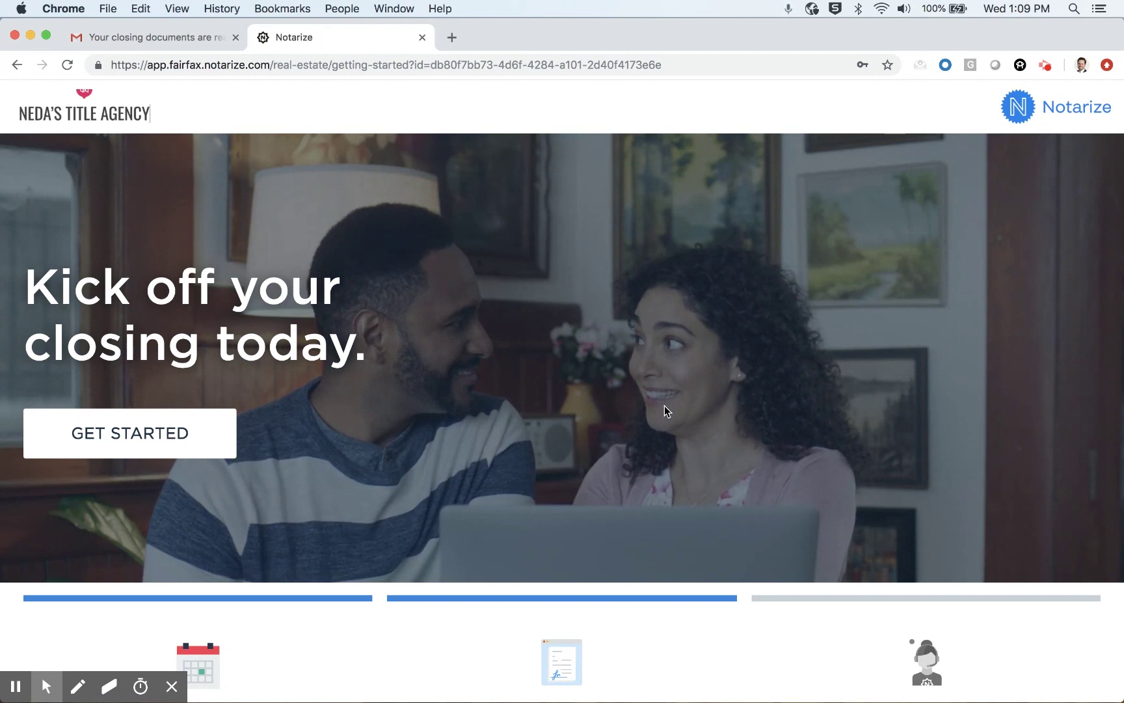
# Step: Look over the getting-started page for the April 10, 2019 closing and begin it
pyautogui.scroll(-5, 664, 410)
pyautogui.scroll(-1, 664, 405)
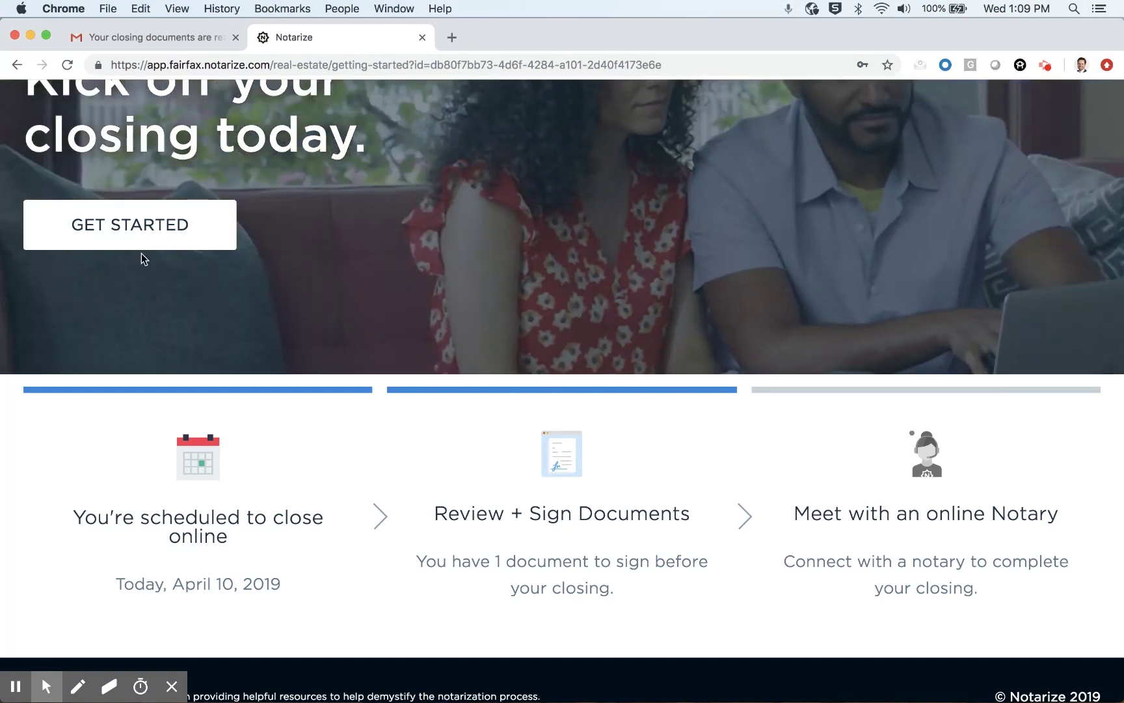
pyautogui.scroll(5, 164, 356)
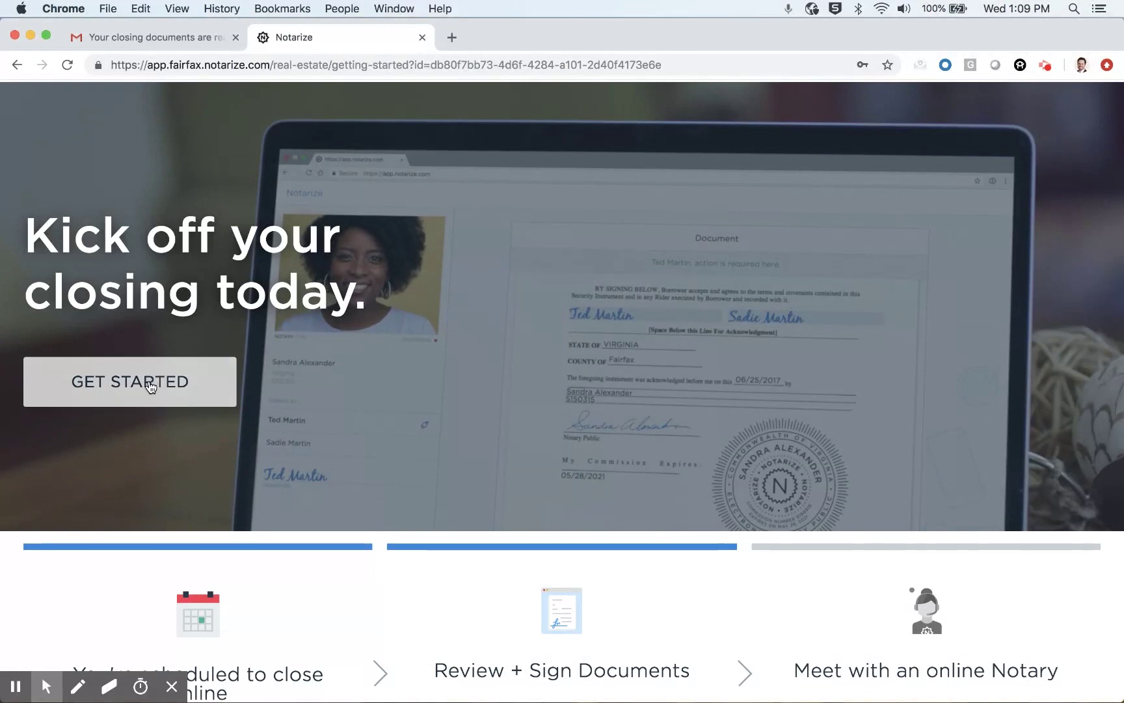
pyautogui.click(150, 382)
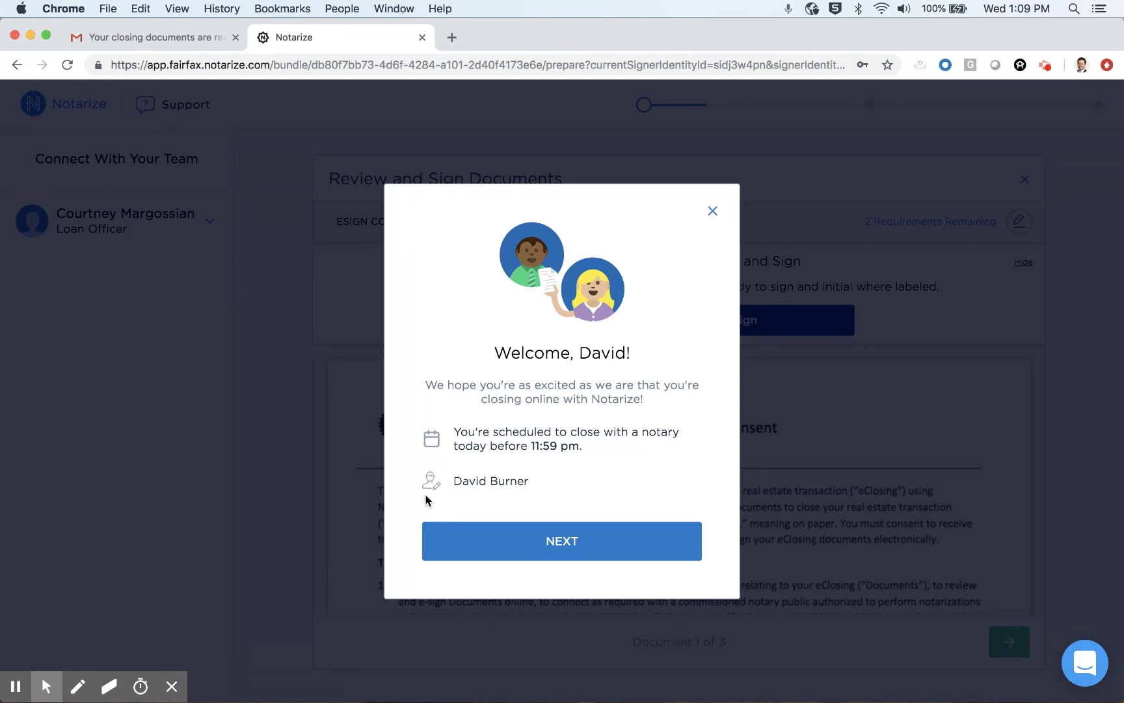
# Step: Get past the welcome message and start signing, opening the E-Sign Disclosure and Consent form
pyautogui.click(592, 555)
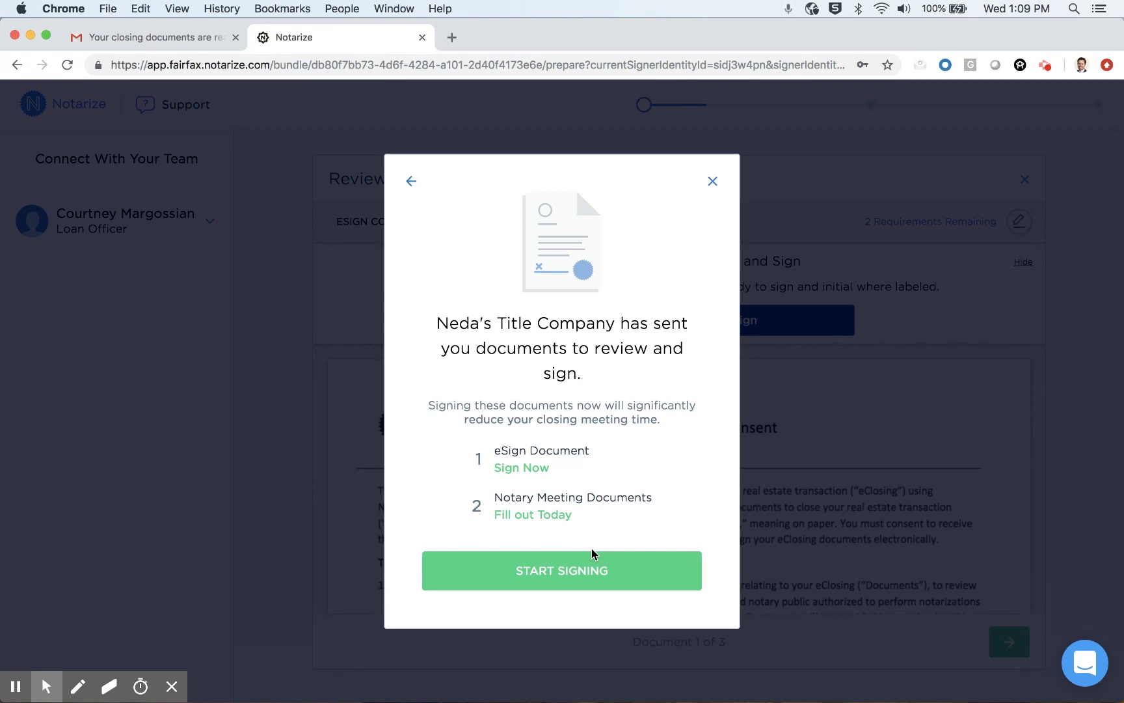
pyautogui.click(592, 552)
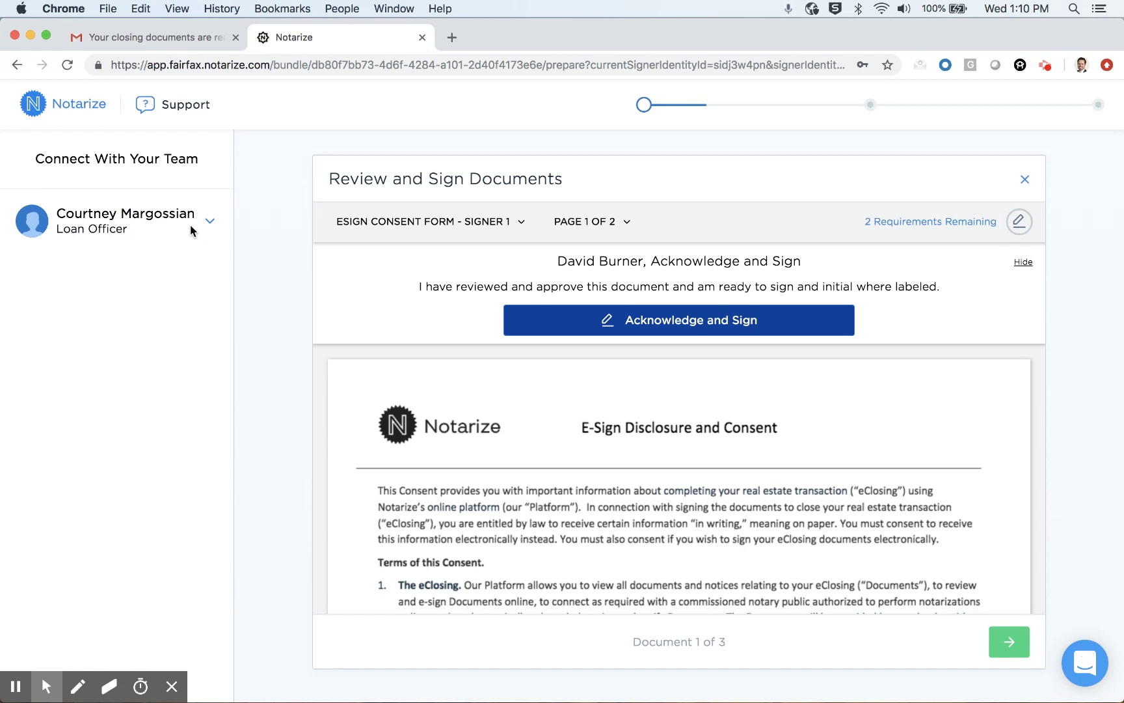
pyautogui.click(214, 224)
pyautogui.click(501, 221)
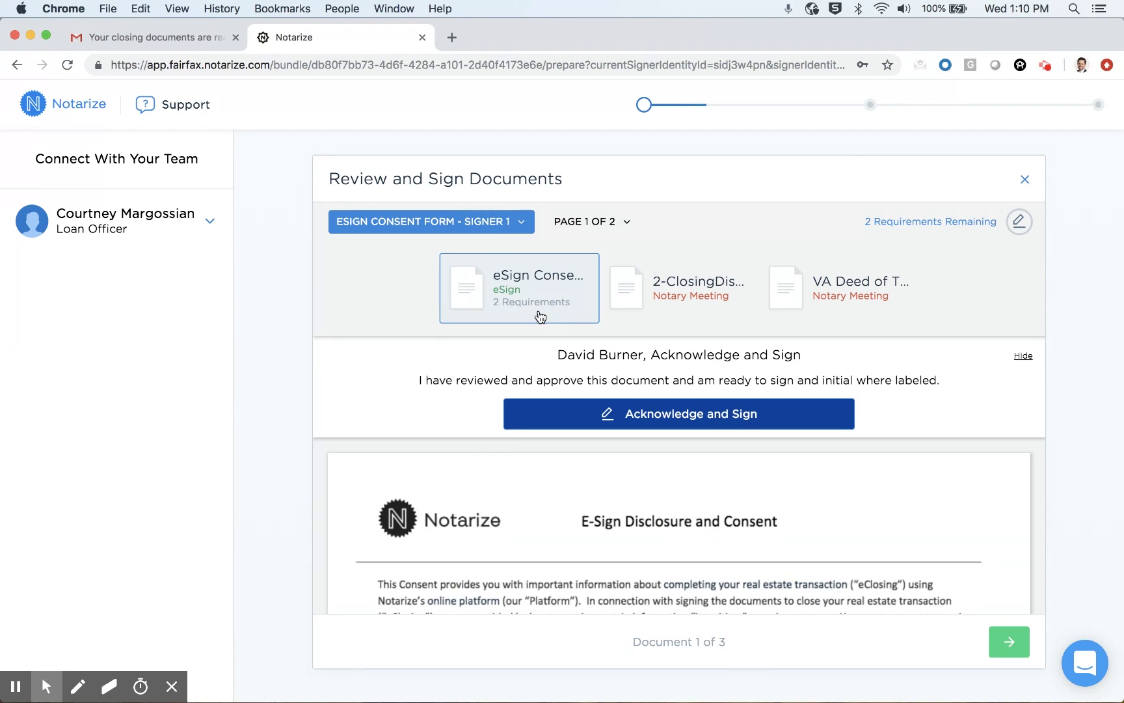
pyautogui.click(852, 310)
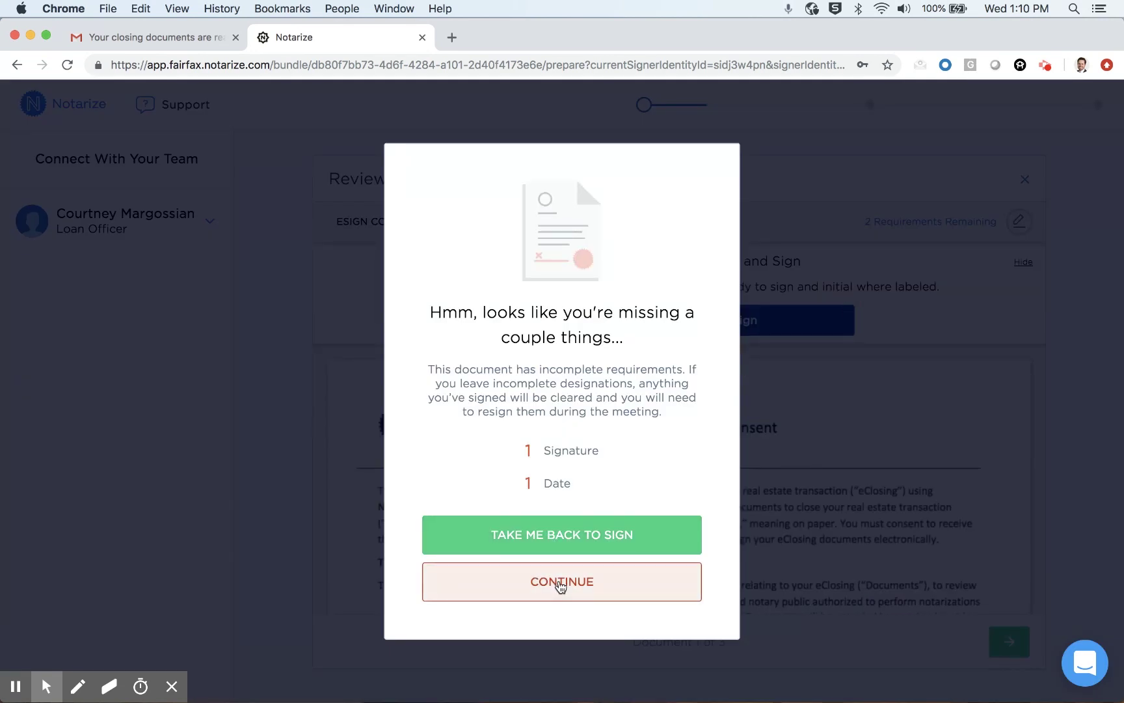
pyautogui.click(561, 583)
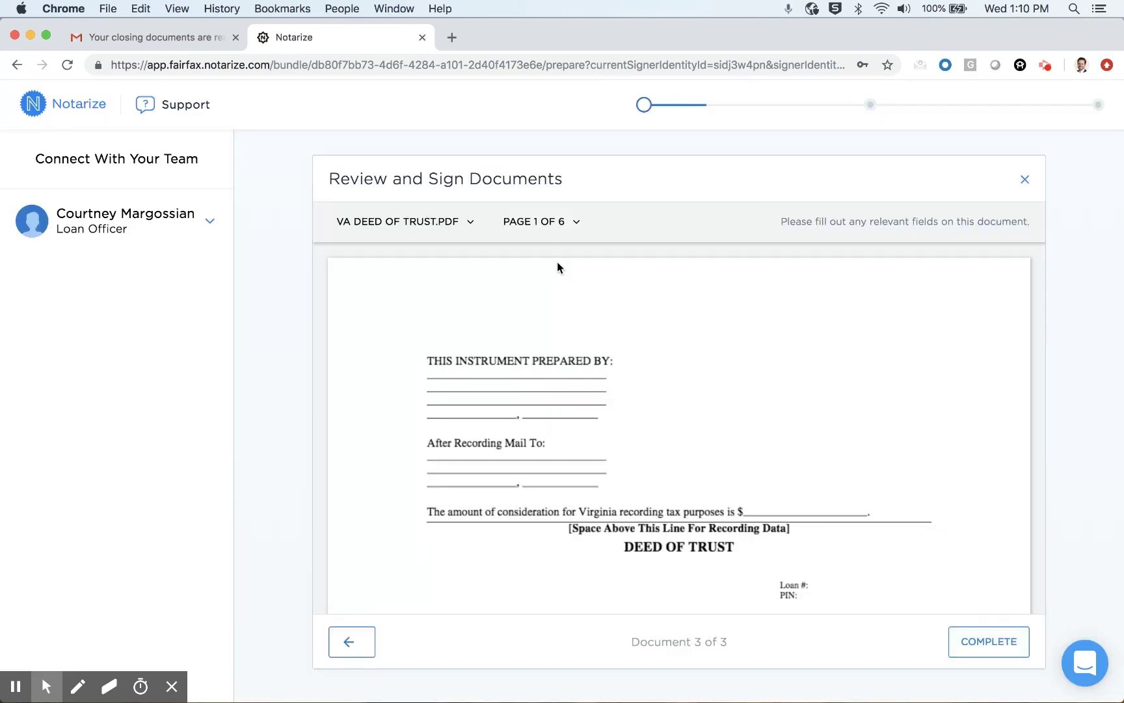
pyautogui.click(547, 223)
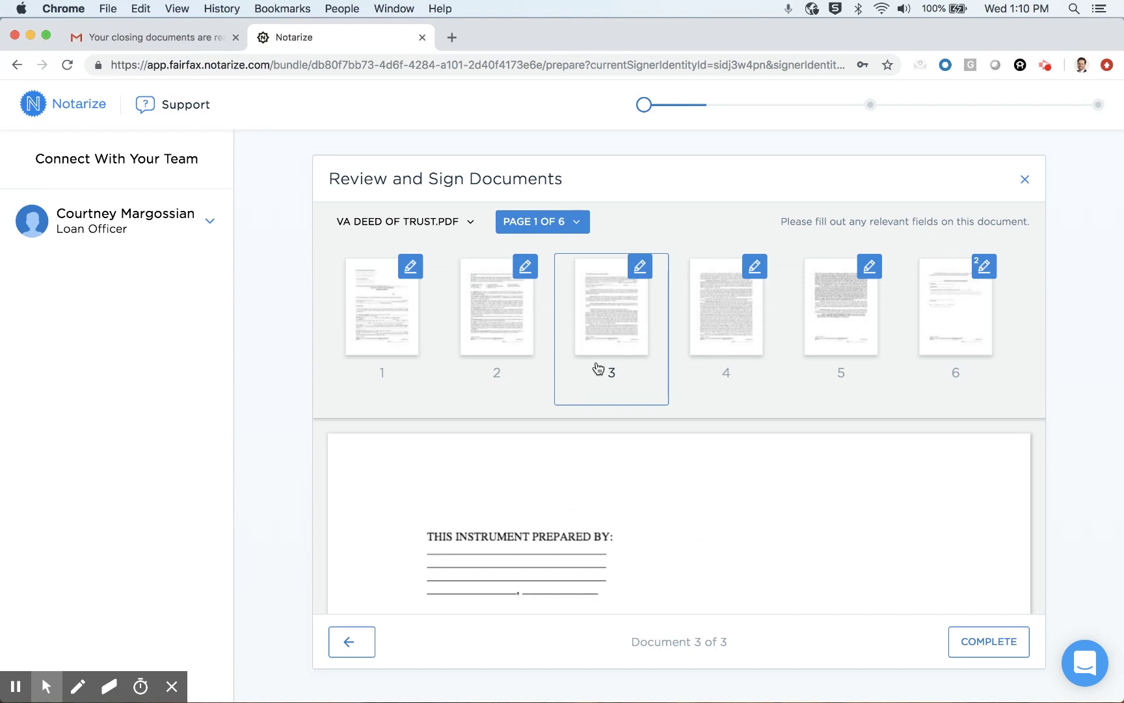
pyautogui.click(599, 368)
pyautogui.scroll(-5, 758, 463)
pyautogui.scroll(-5, 758, 464)
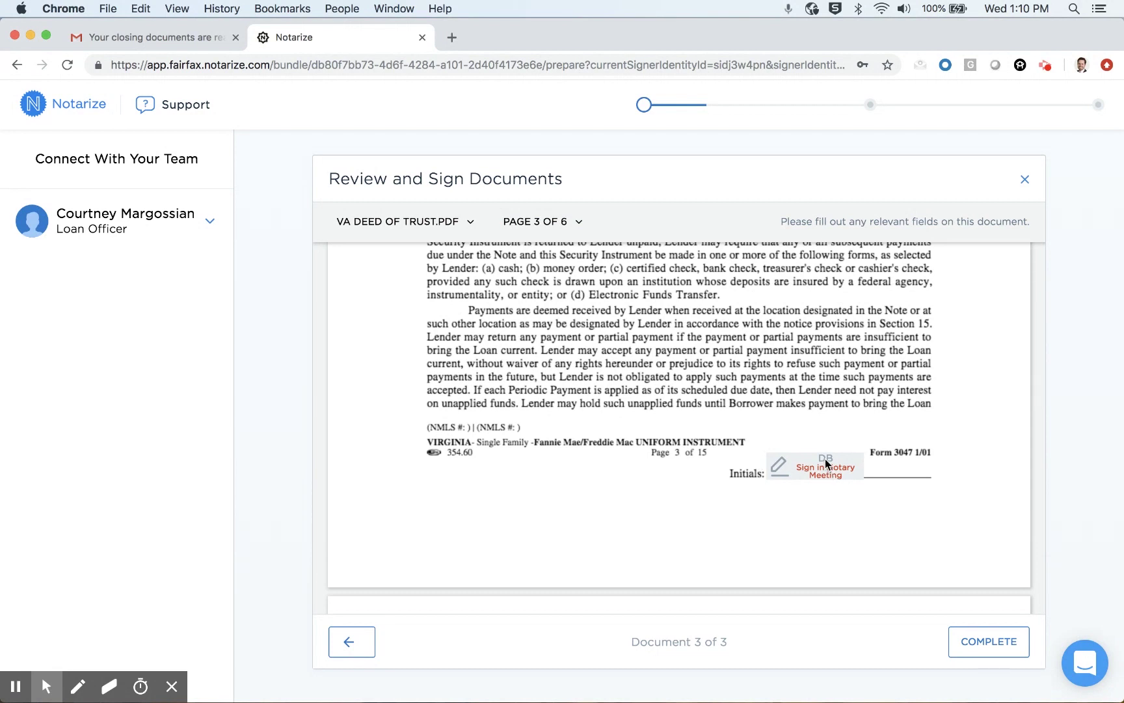
pyautogui.click(825, 459)
pyautogui.click(423, 228)
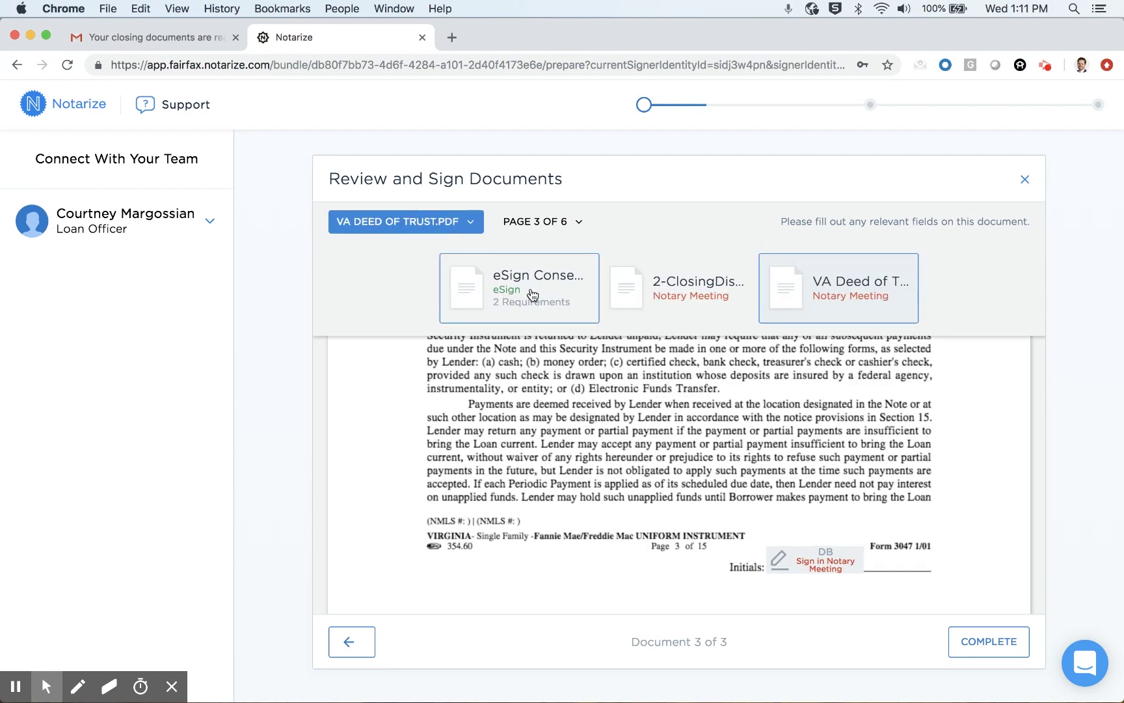
pyautogui.click(527, 294)
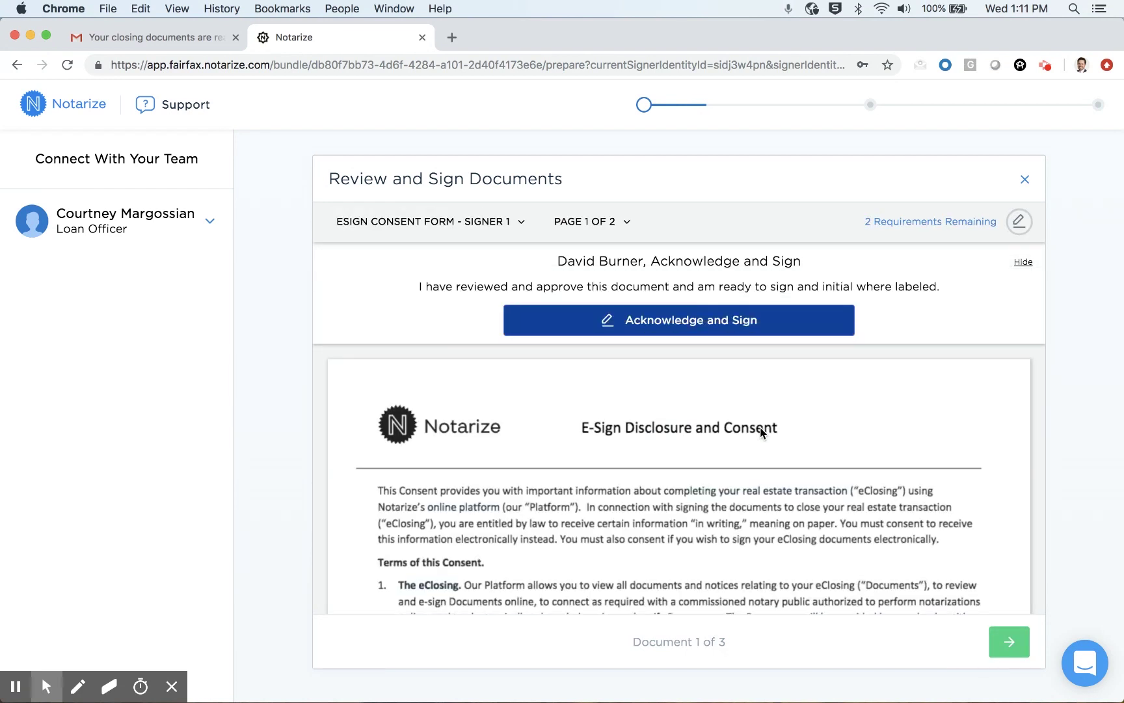
# Step: Date the eSign consent form 04/10/2019 and sign it with the generated signature and initials
pyautogui.scroll(-20, 760, 431)
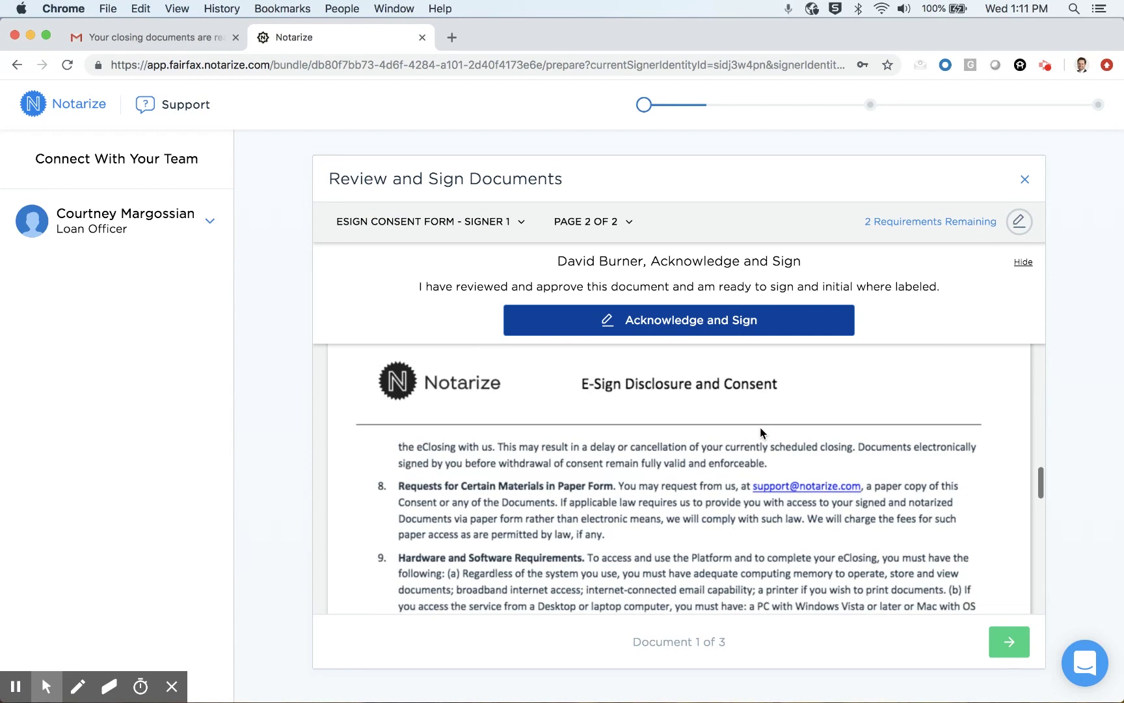
pyautogui.scroll(-6, 760, 430)
pyautogui.scroll(3, 760, 431)
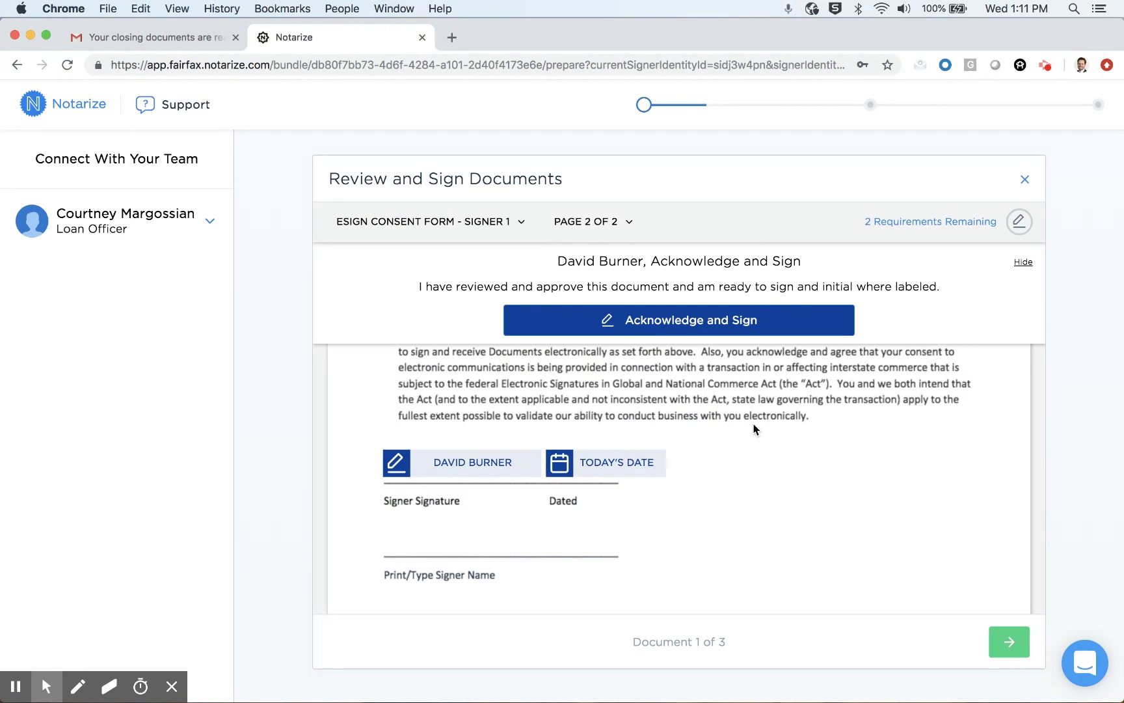
pyautogui.click(581, 458)
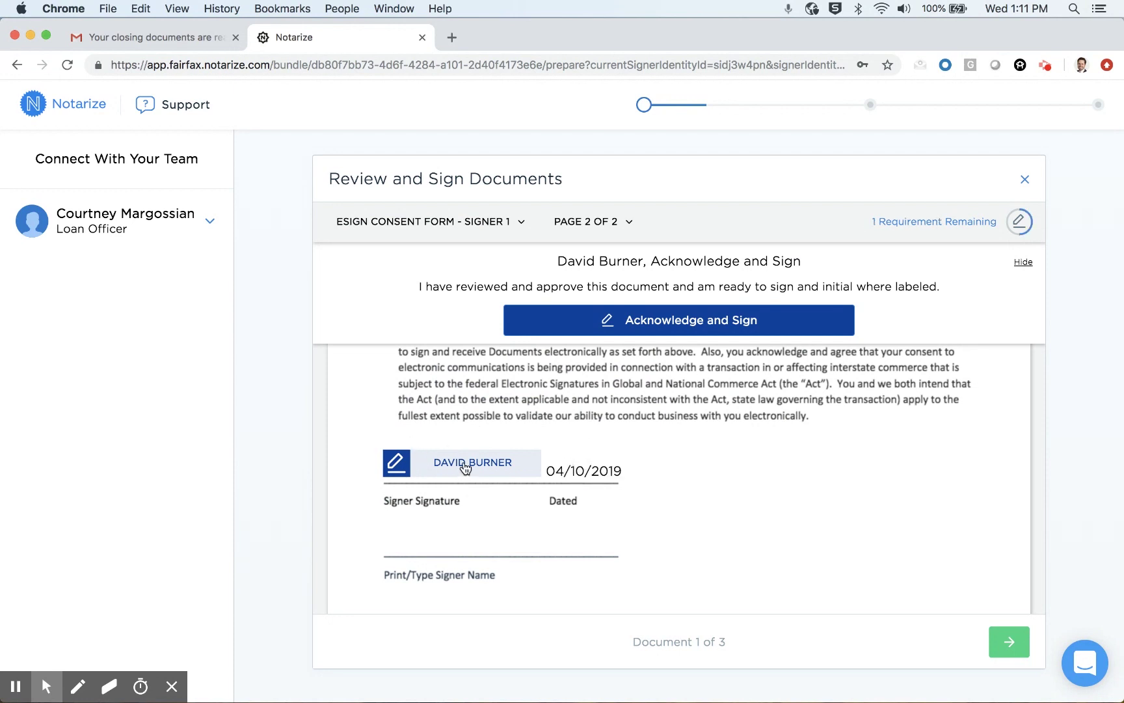
pyautogui.click(463, 466)
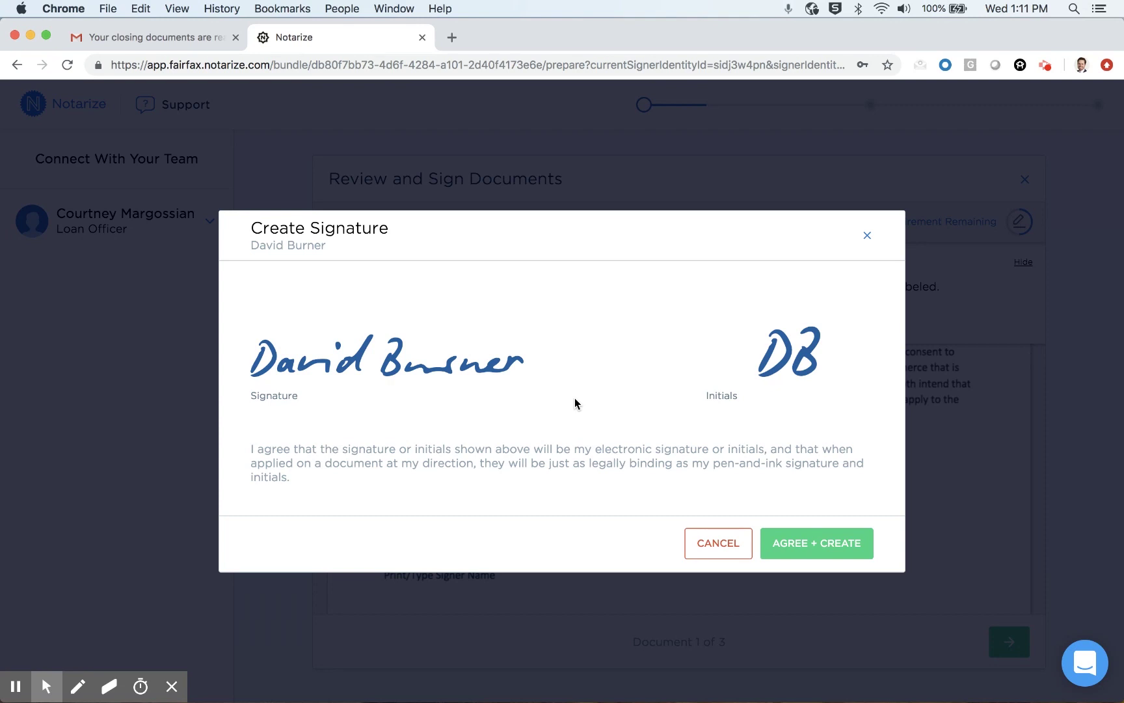
pyautogui.click(821, 544)
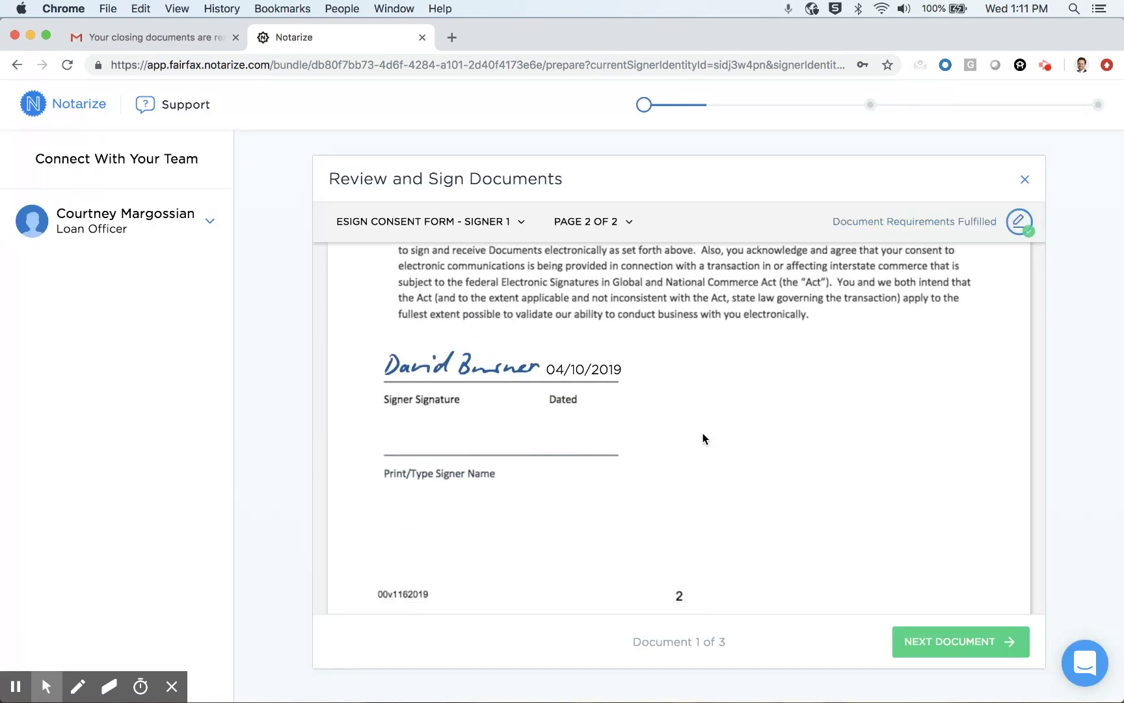
pyautogui.scroll(-1, 743, 461)
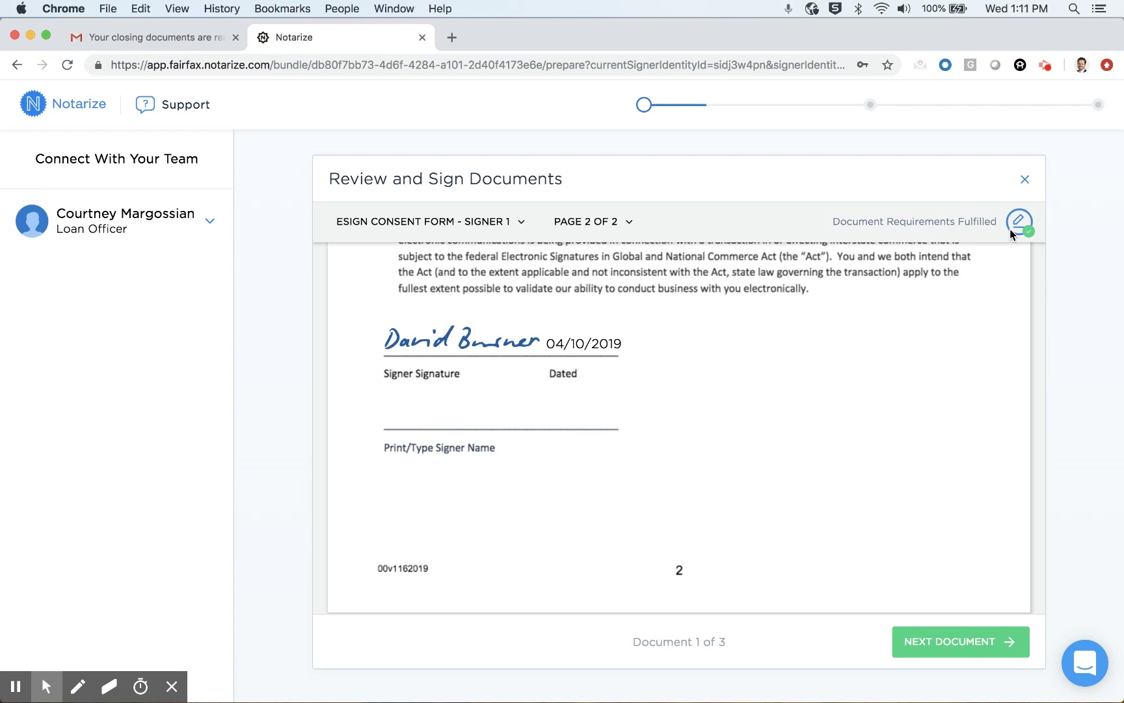
# Step: Page through the second document and the VA Deed of Trust, then complete the review
pyautogui.click(957, 648)
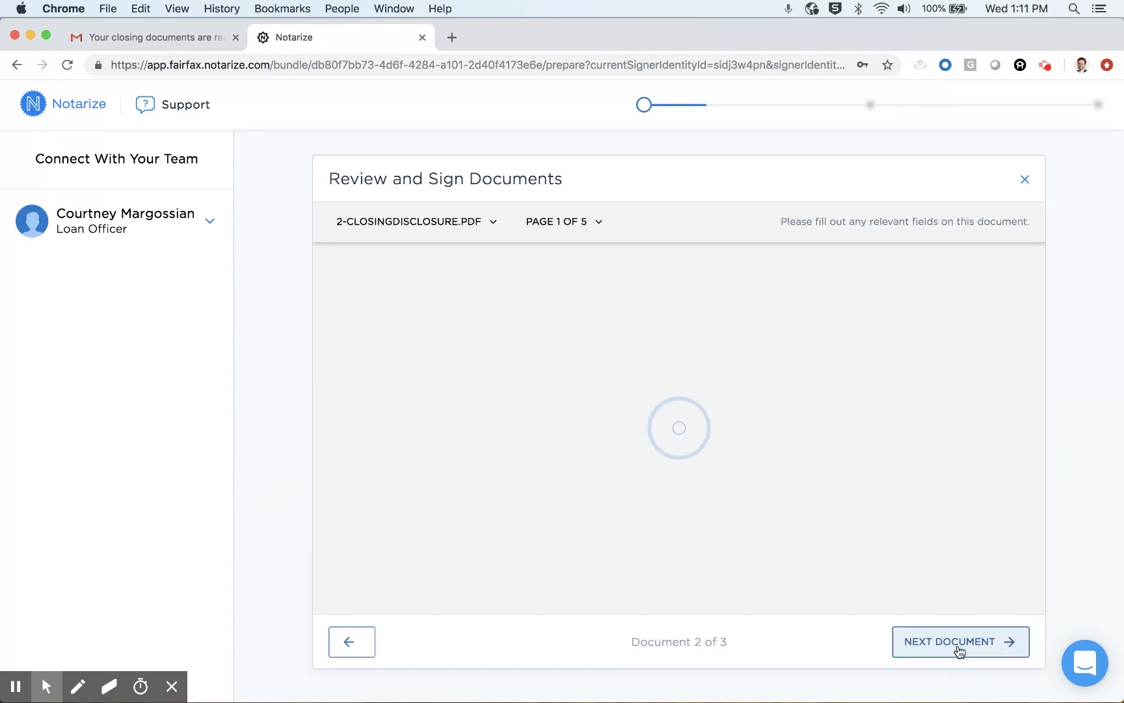
pyautogui.click(959, 649)
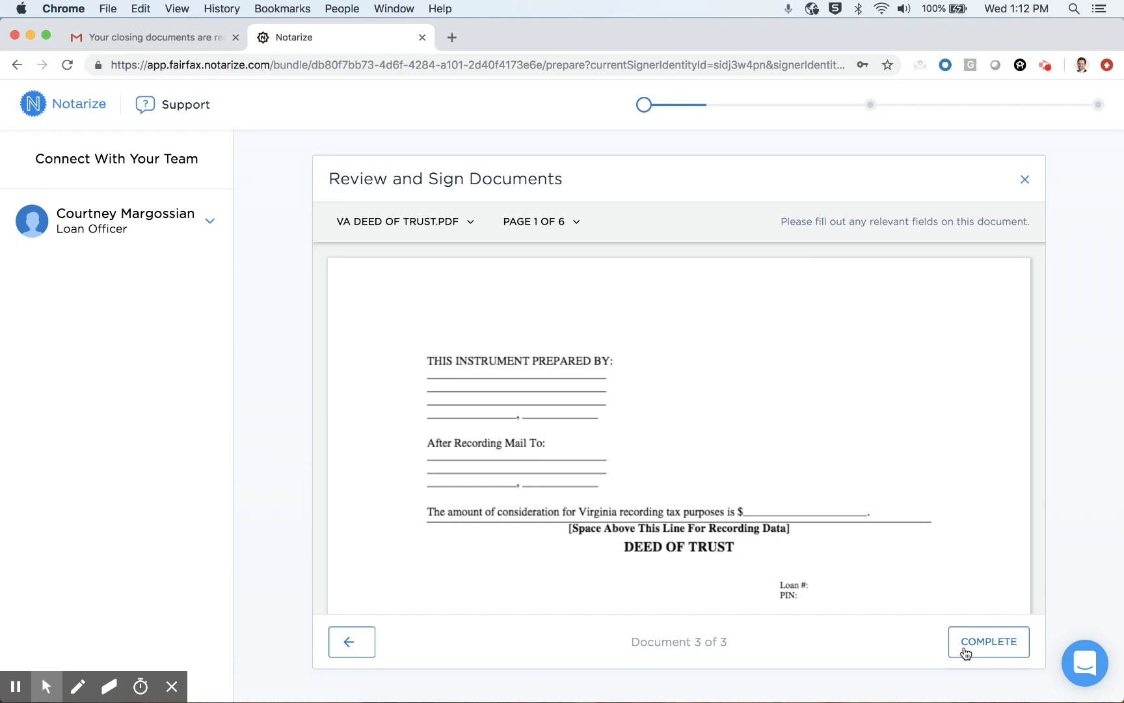
pyautogui.click(983, 651)
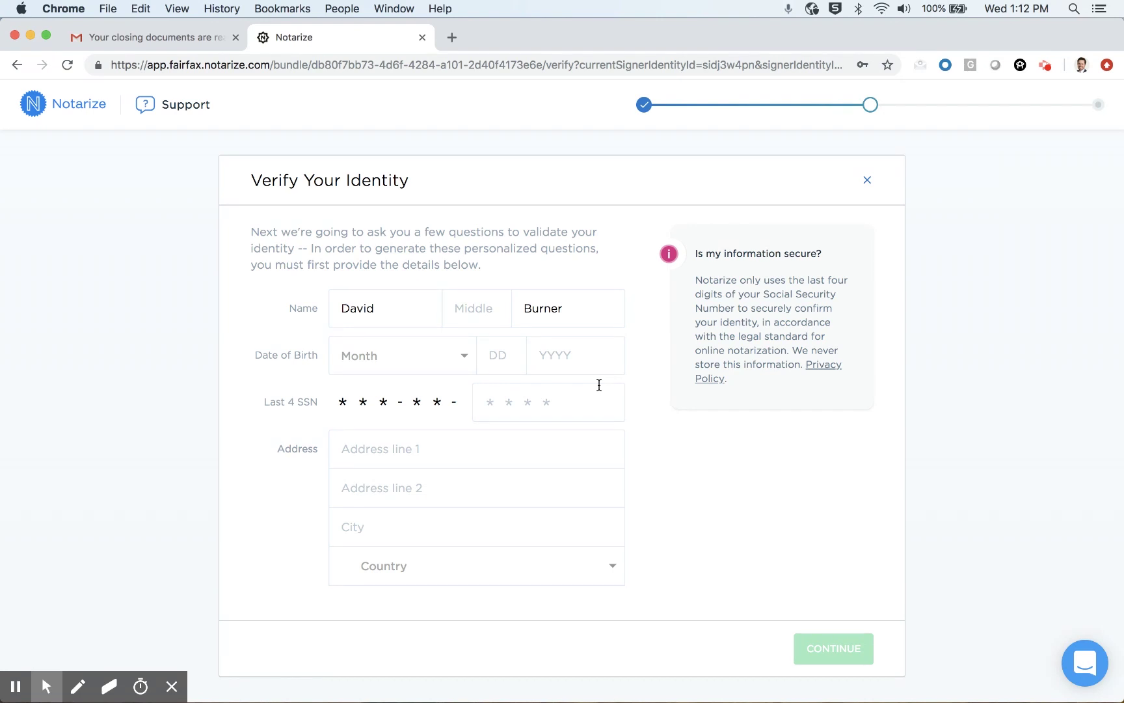
# Step: Enter the signer's birth date, last four SSN digits and suggested home address, then submit
pyautogui.click(403, 355)
pyautogui.click(500, 355)
pyautogui.write('1')
pyautogui.press('Tab')
pyautogui.write('19800000')
pyautogui.click(453, 449)
pyautogui.click(455, 506)
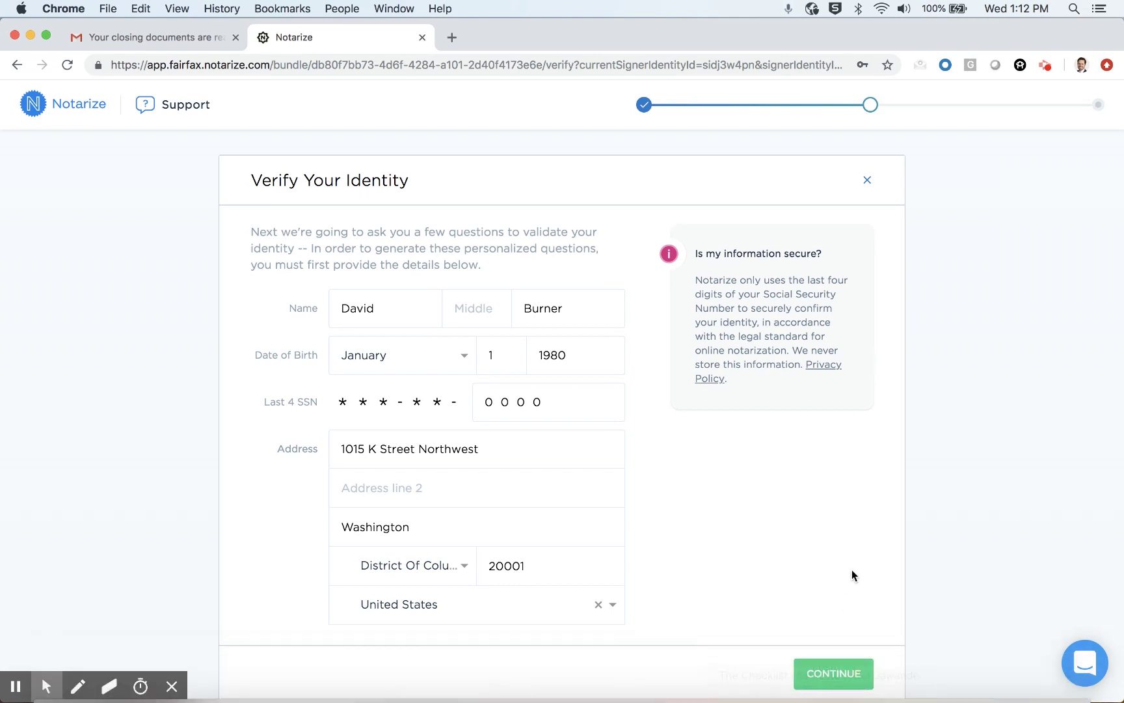
pyautogui.click(830, 674)
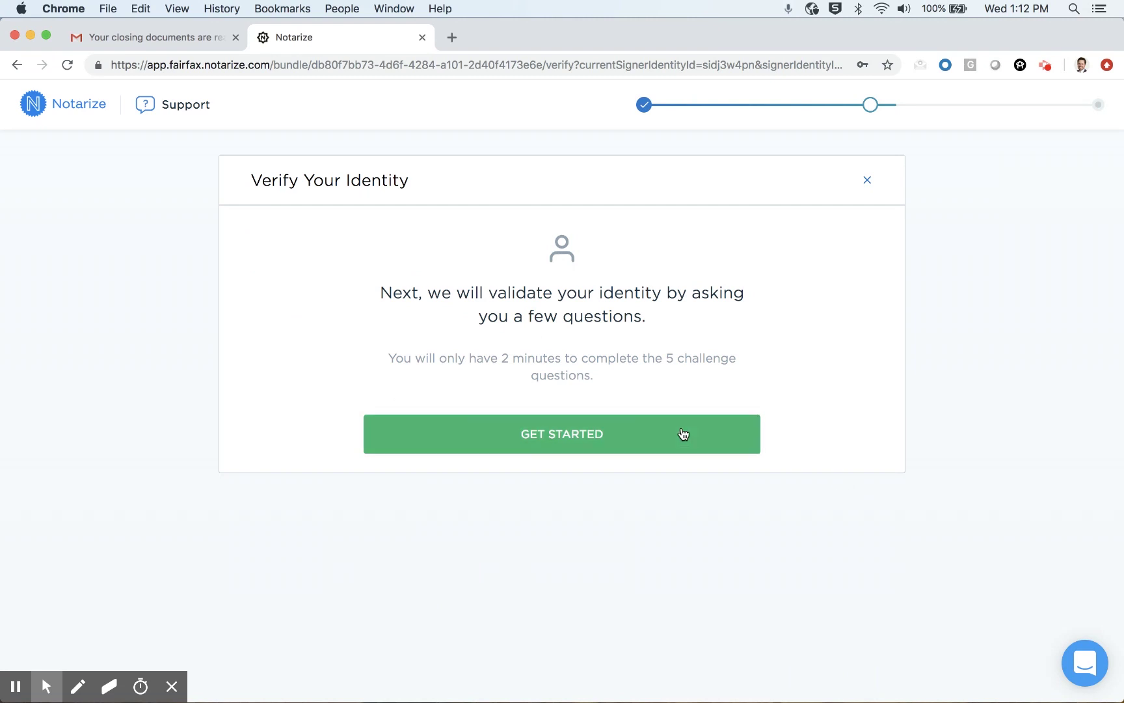
# Step: Pass the challenge questions, correctly answering the zip code, address and area code questions, then continue
pyautogui.click(638, 434)
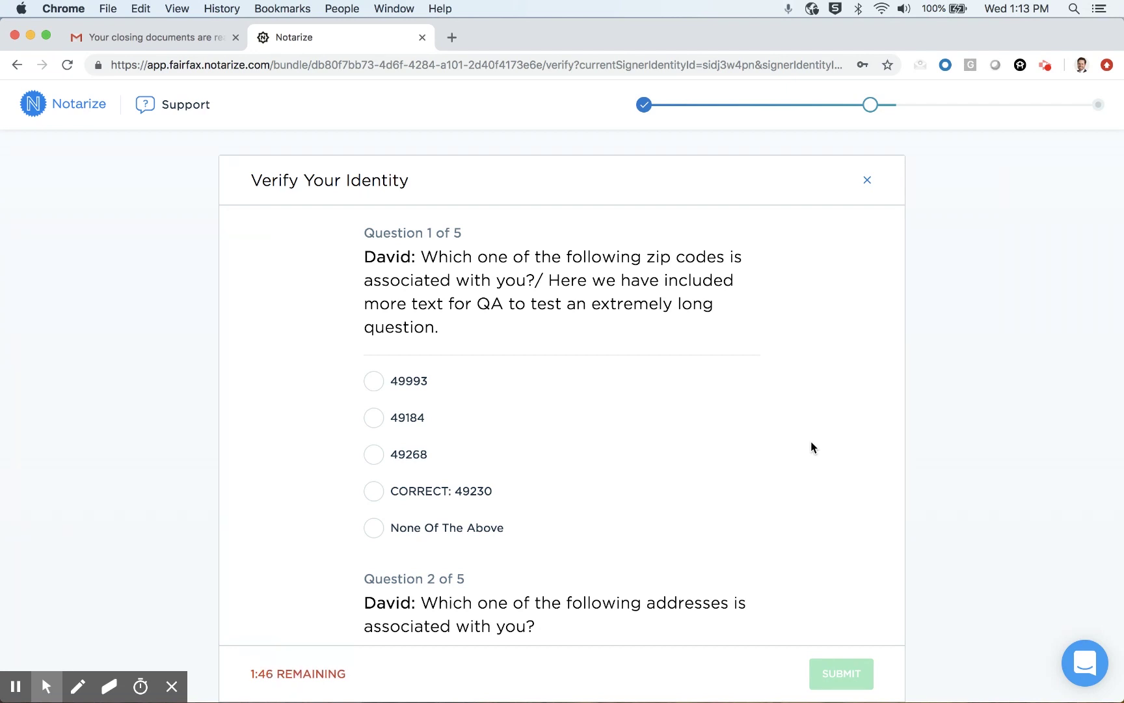
pyautogui.click(374, 491)
pyautogui.scroll(-6, 610, 475)
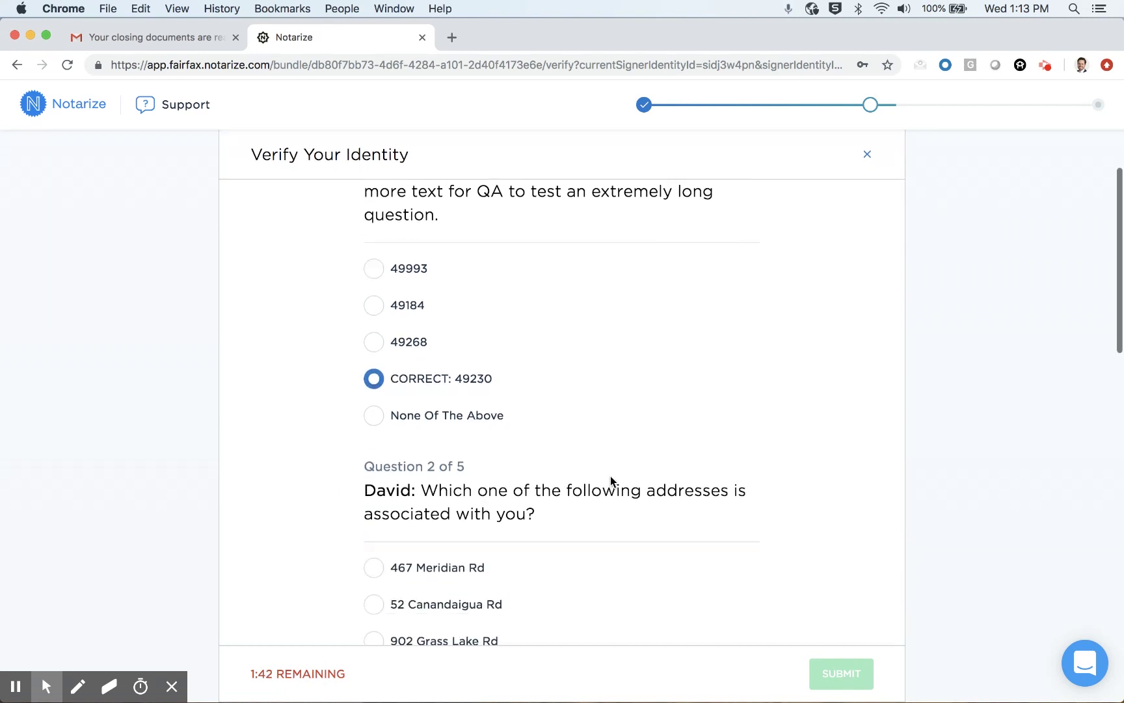
pyautogui.click(374, 428)
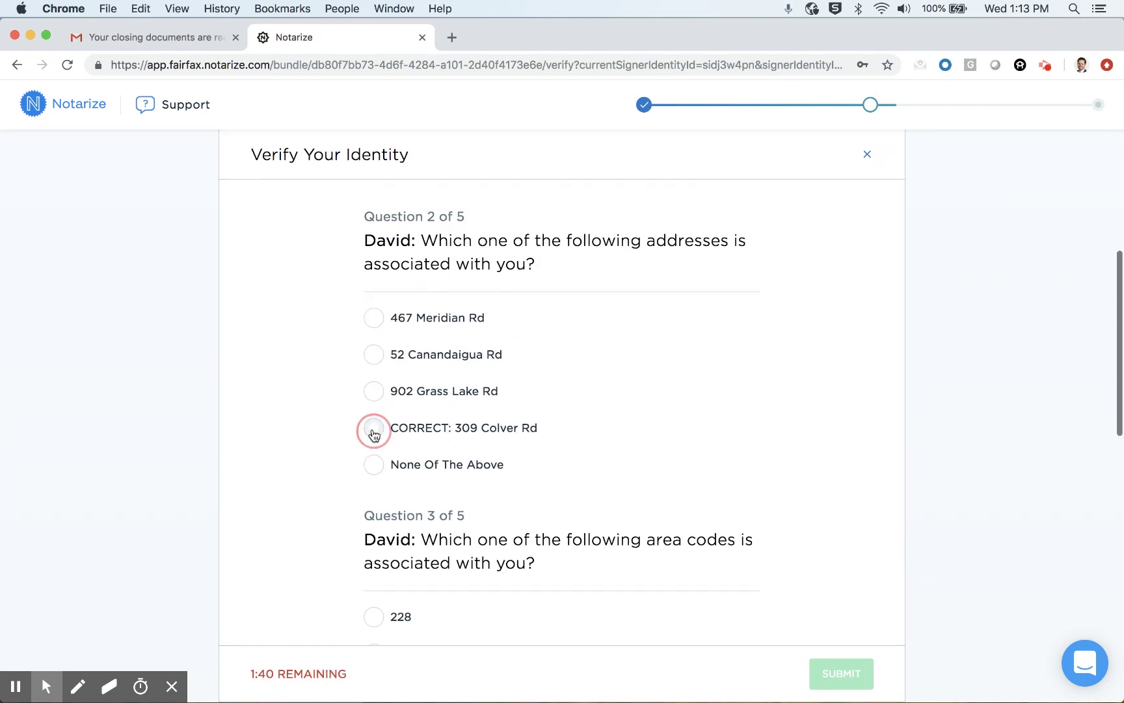
pyautogui.click(374, 354)
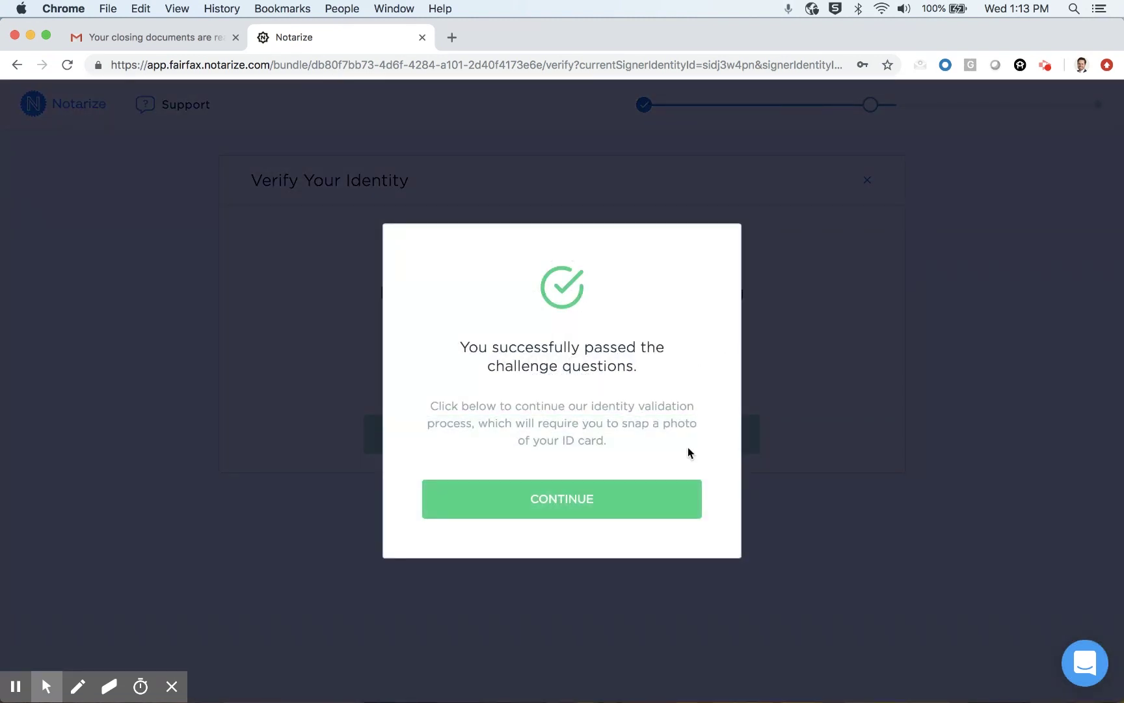
pyautogui.click(625, 498)
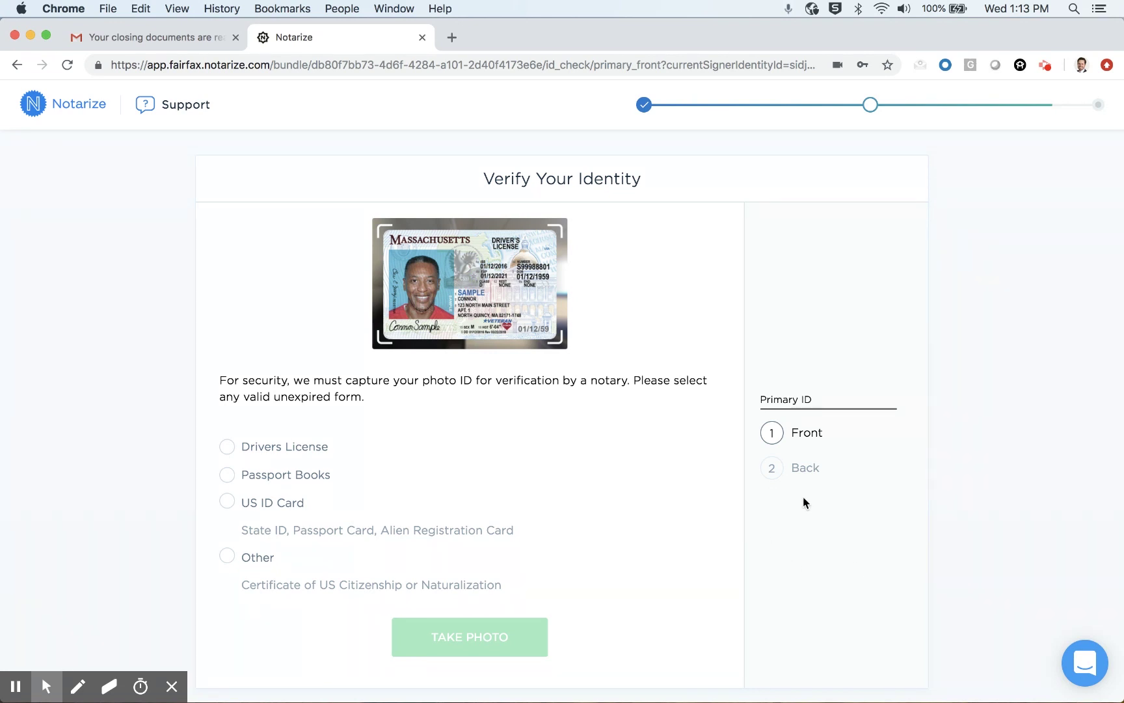
# Step: Choose Drivers License as the ID type, photograph its front and confirm the photo
pyautogui.click(227, 449)
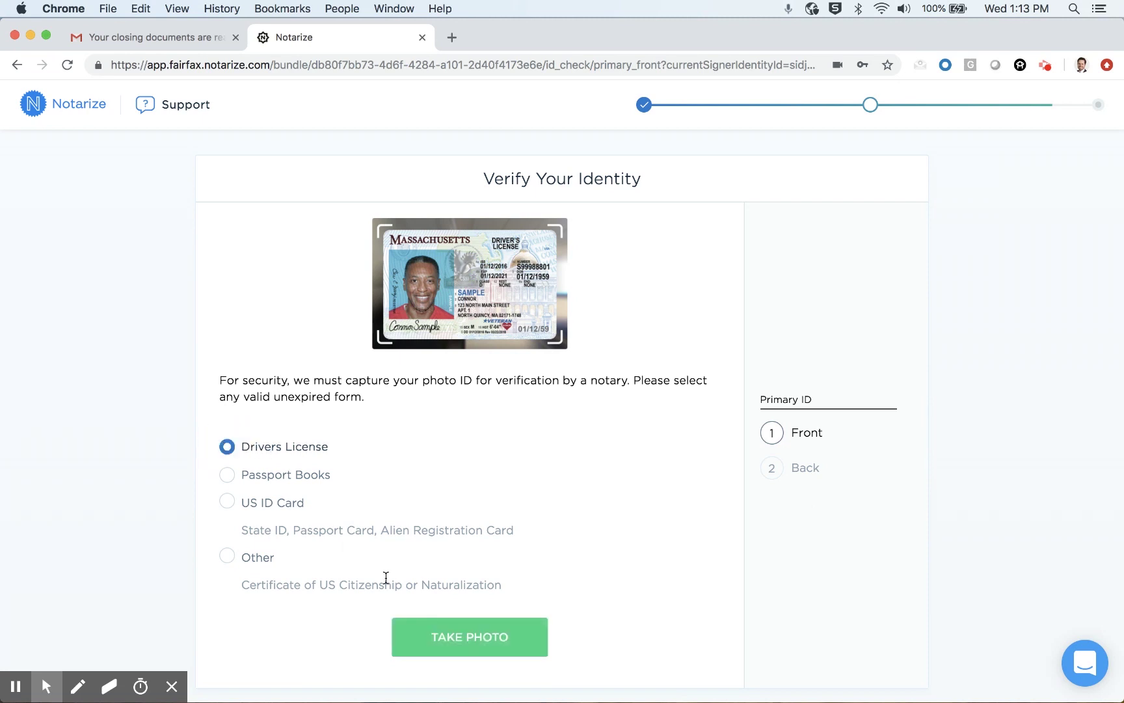
pyautogui.click(445, 639)
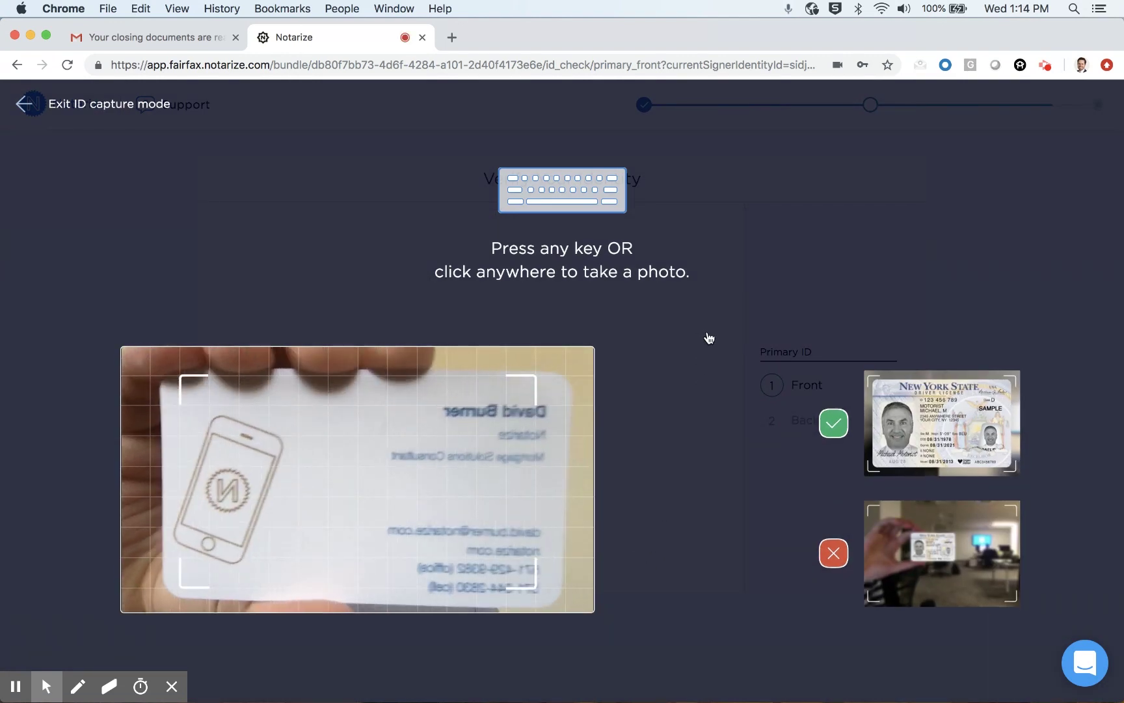
pyautogui.click(710, 337)
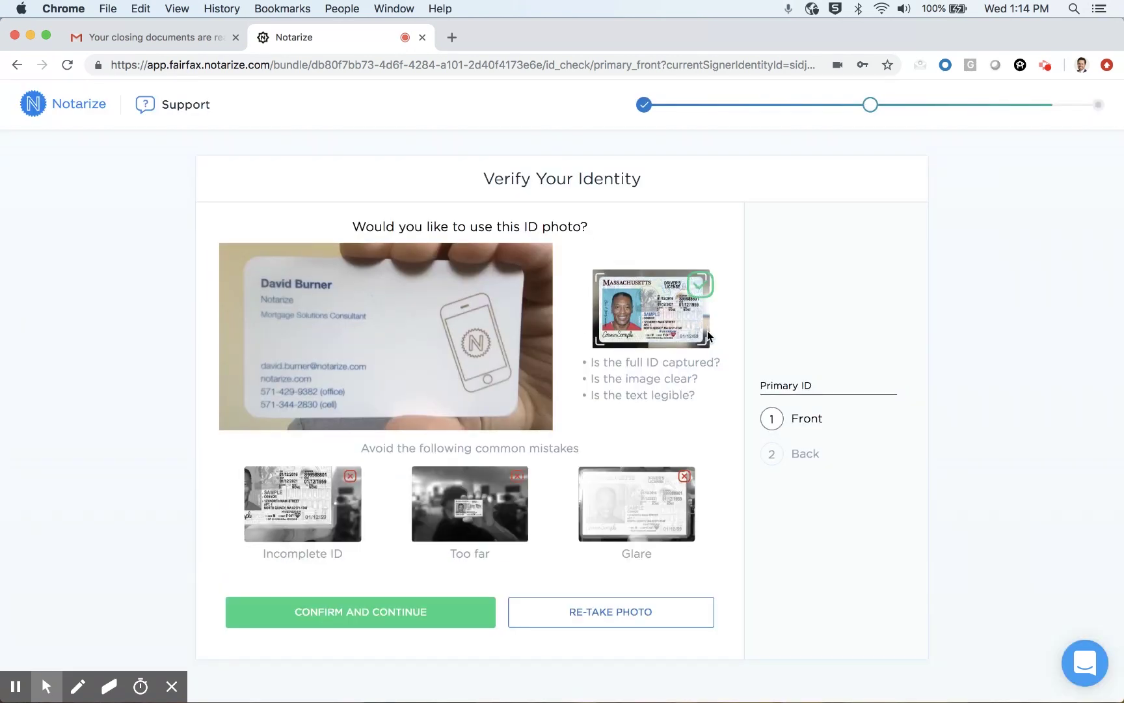
pyautogui.click(397, 619)
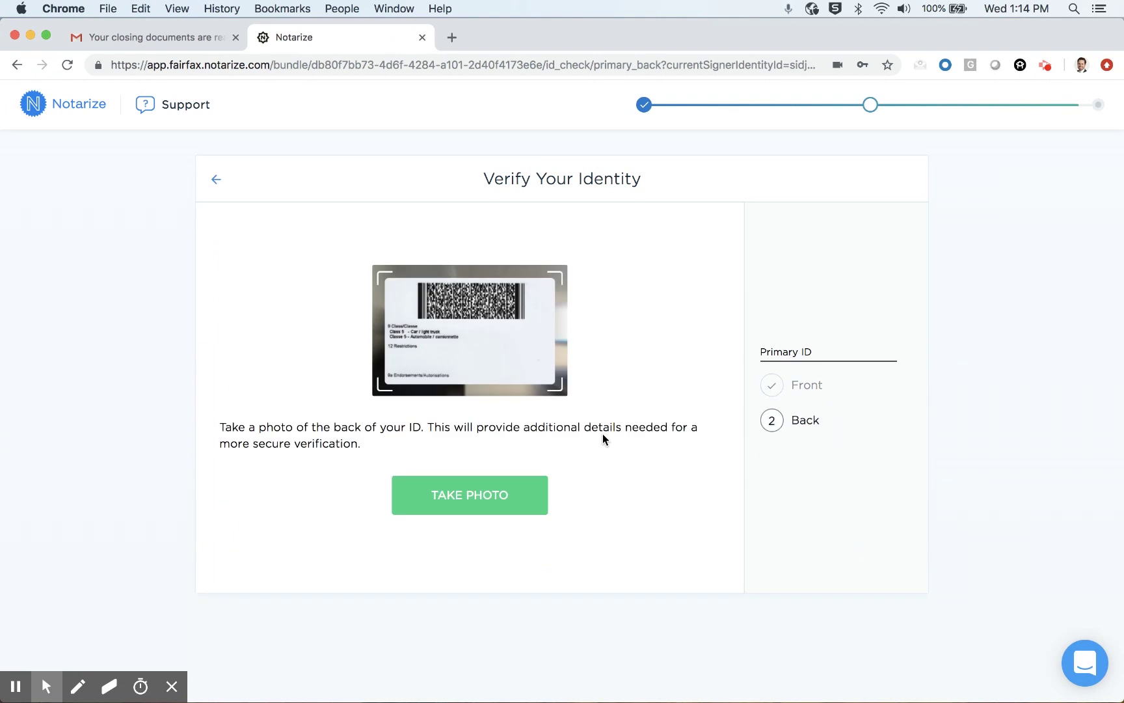
# Step: Photograph the back of the driver's license and confirm the photo
pyautogui.click(518, 493)
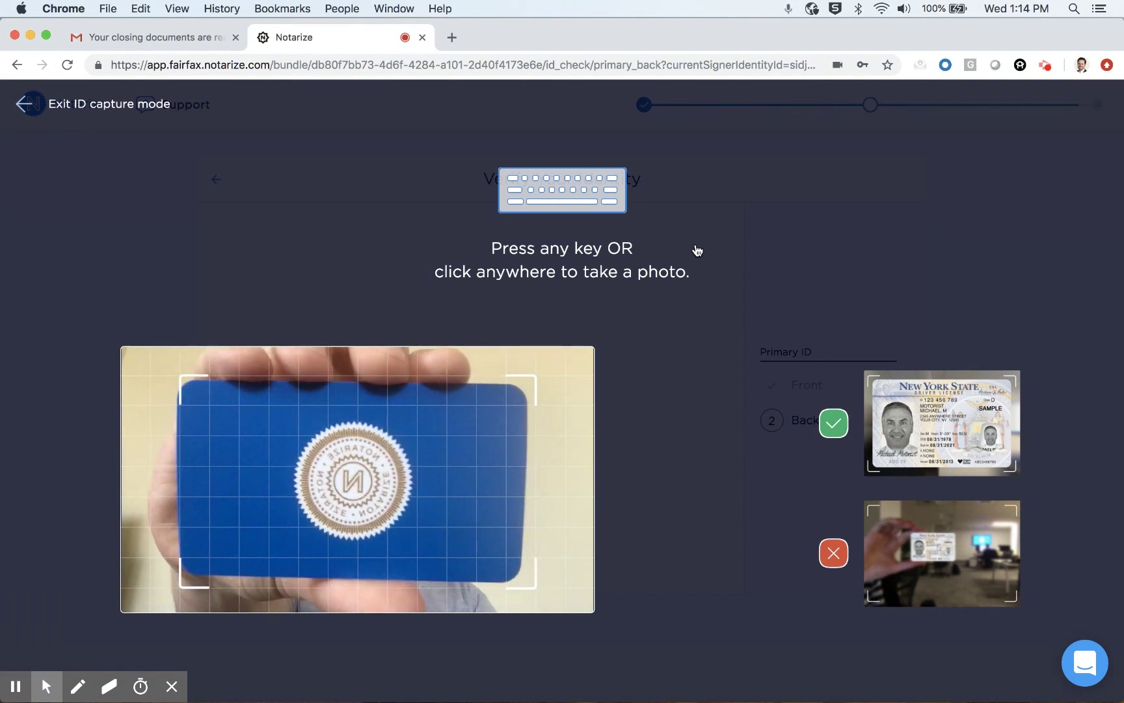
pyautogui.click(692, 251)
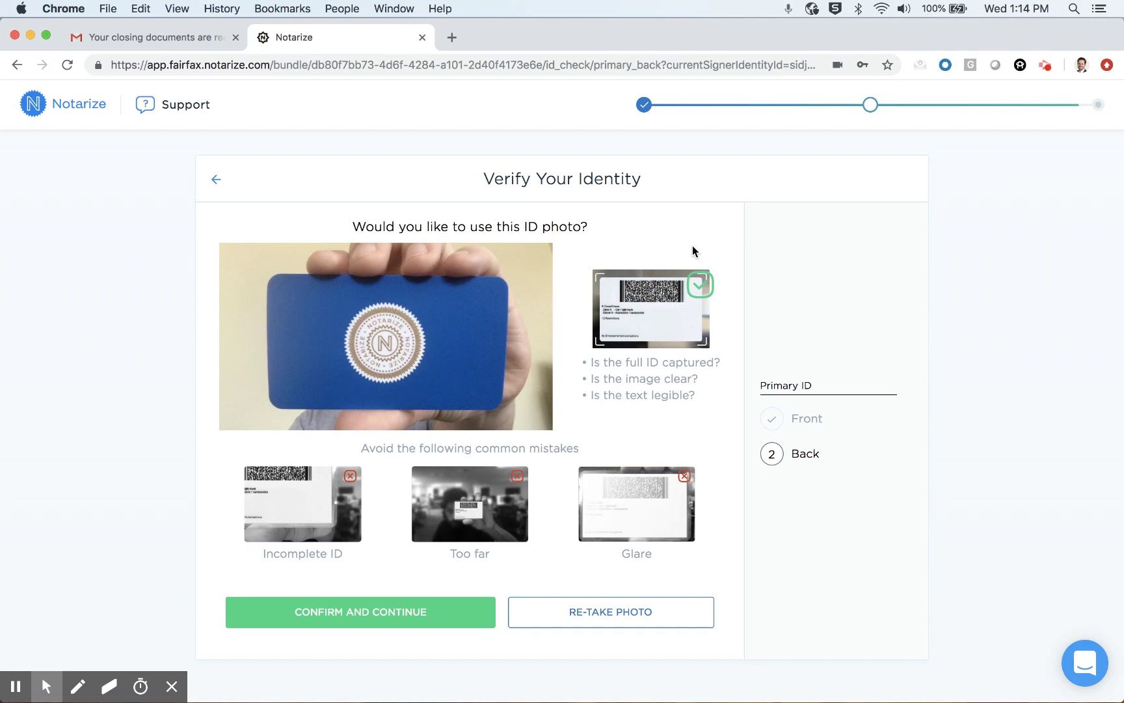
pyautogui.click(428, 614)
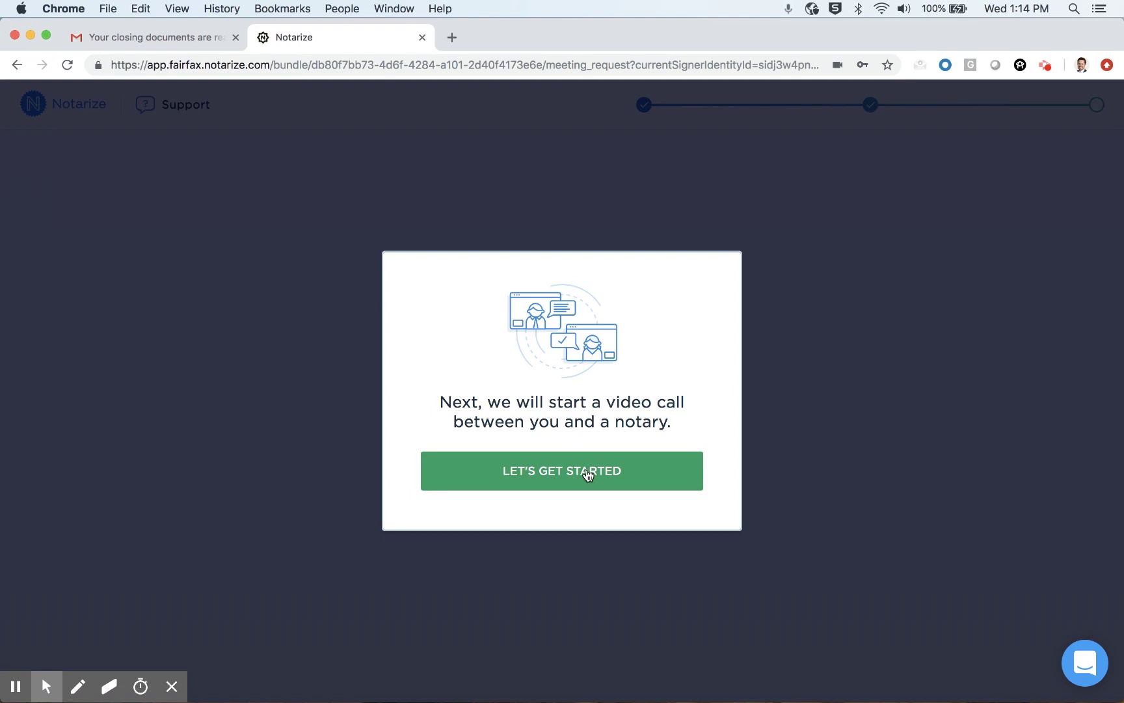
# Step: Start the notary video call and wait in the lobby until the notary joins
pyautogui.click(588, 471)
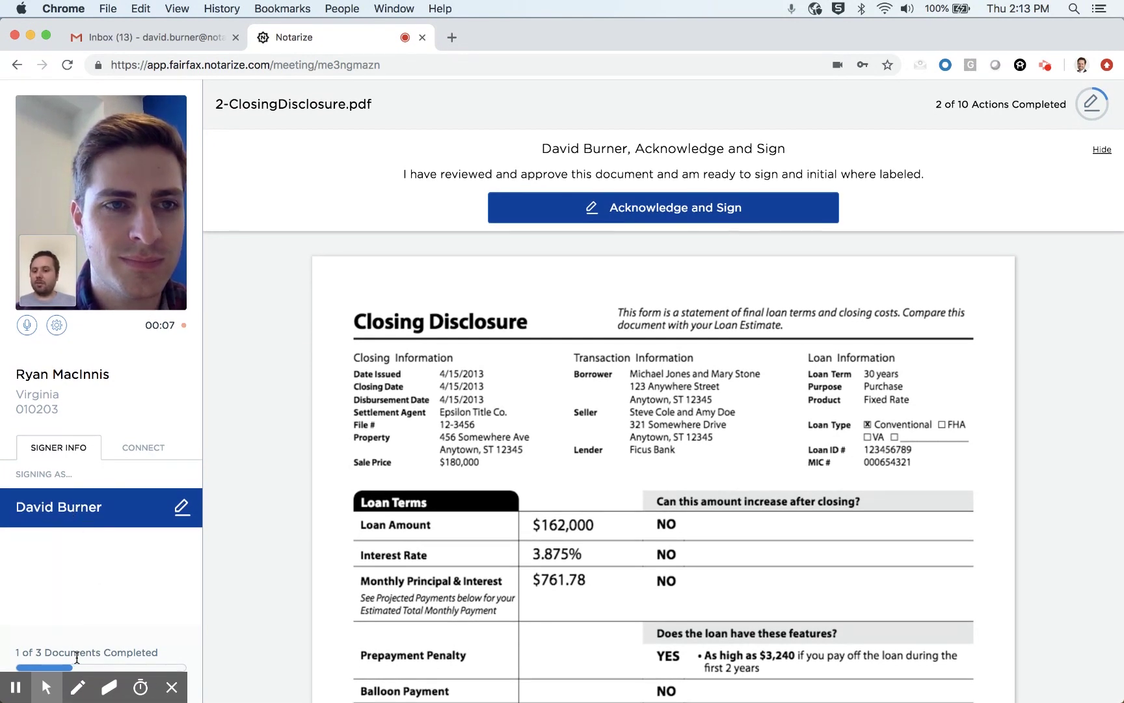
# Step: Open the CONNECT tab to list the loan officer as a callable contact
pyautogui.click(172, 689)
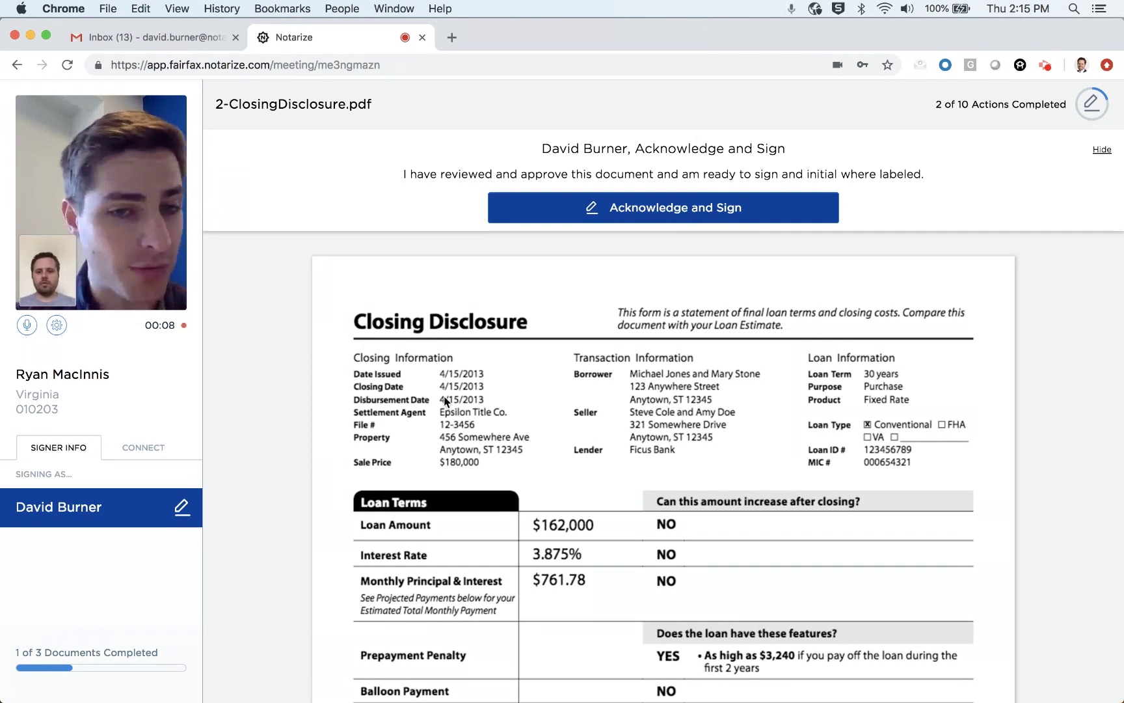
pyautogui.click(143, 449)
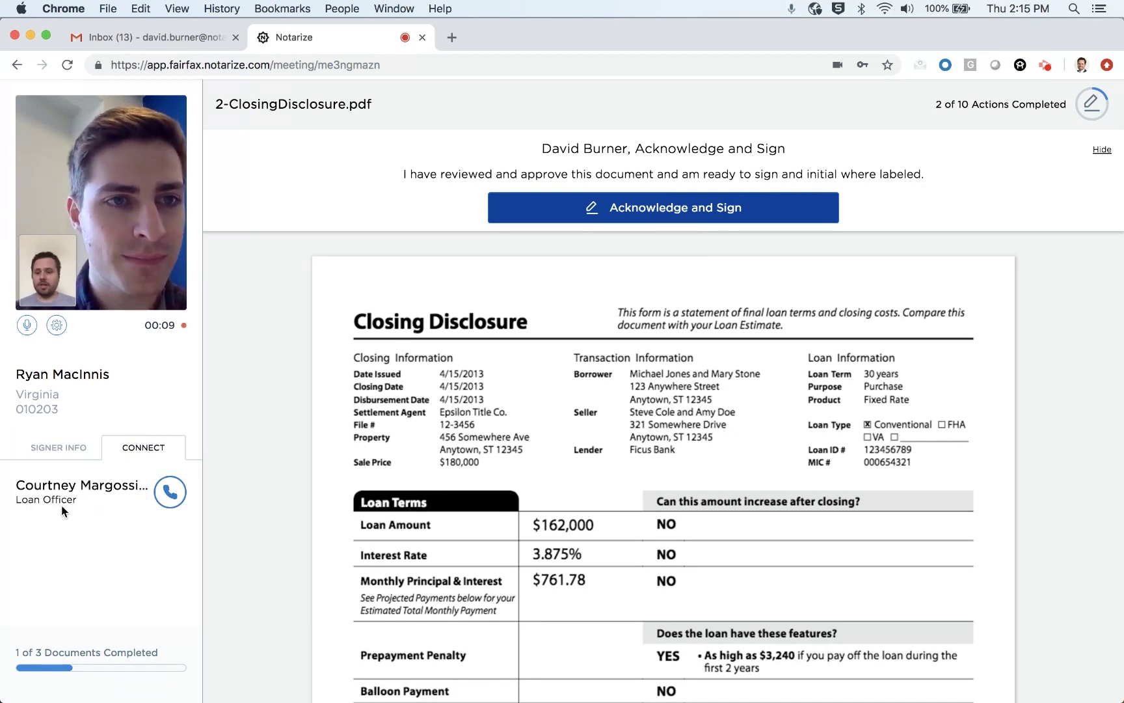
# Step: Call the loan officer, hang up once connected, and return to the SIGNER INFO panel
pyautogui.click(168, 491)
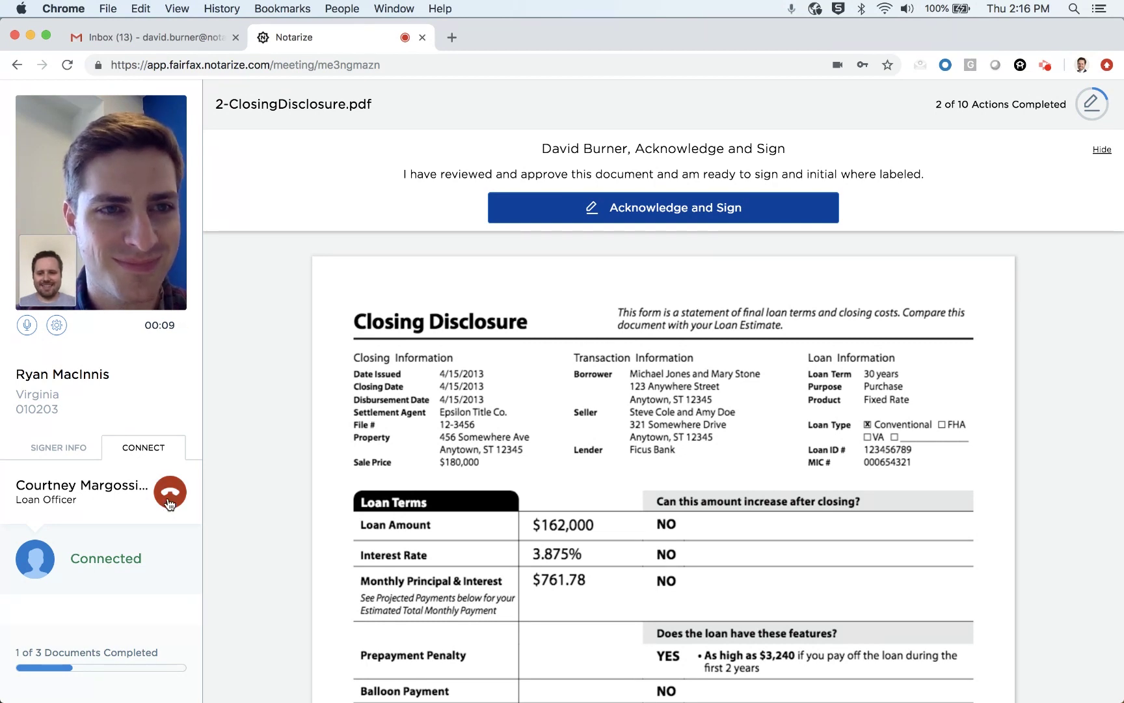
pyautogui.click(169, 497)
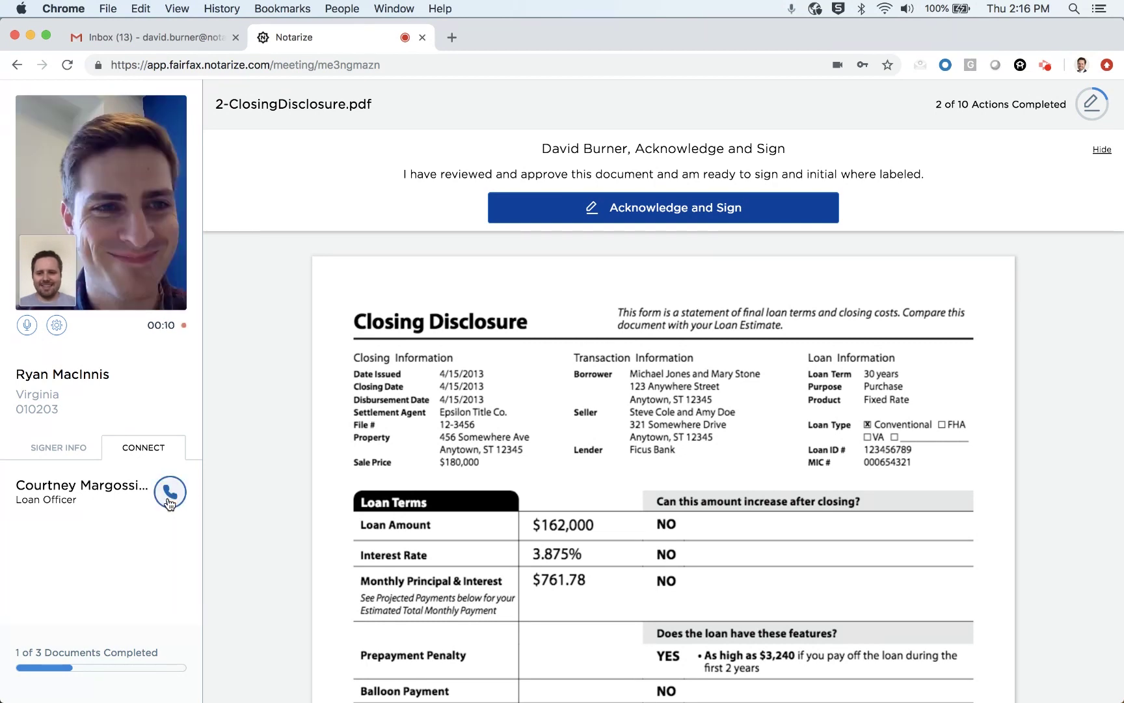
pyautogui.click(58, 452)
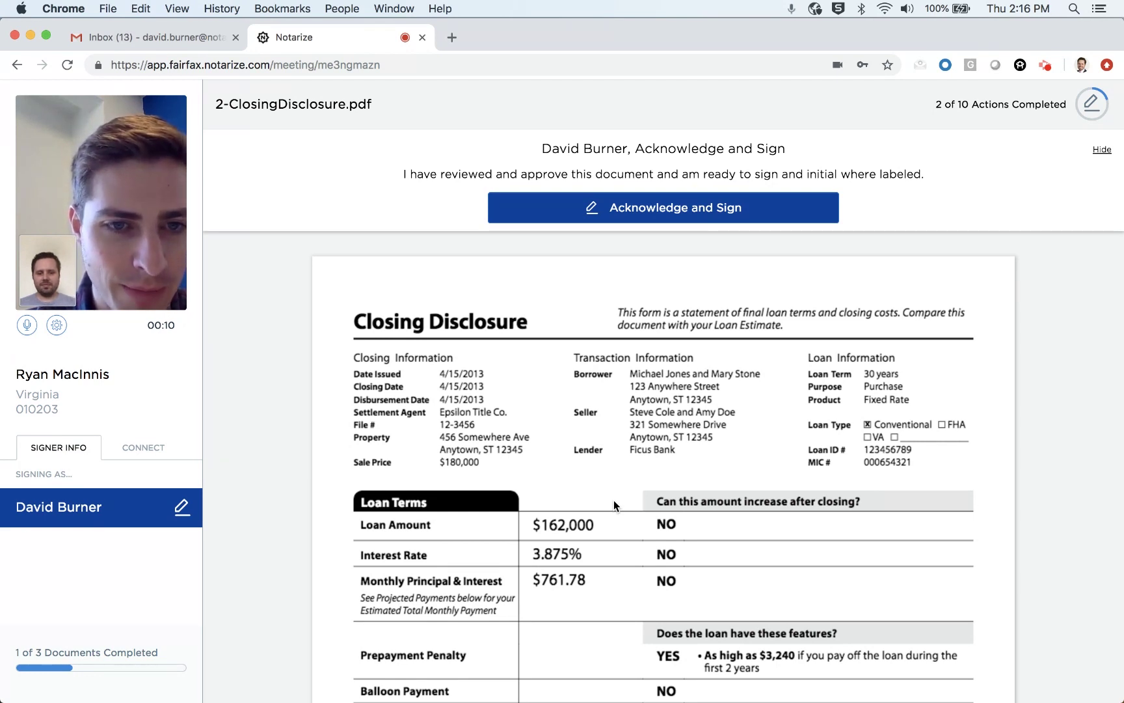
# Step: Sign the Confirm Receipt applicant line with a typed signature in handwriting style 4
pyautogui.scroll(-20, 614, 501)
pyautogui.scroll(-10, 614, 500)
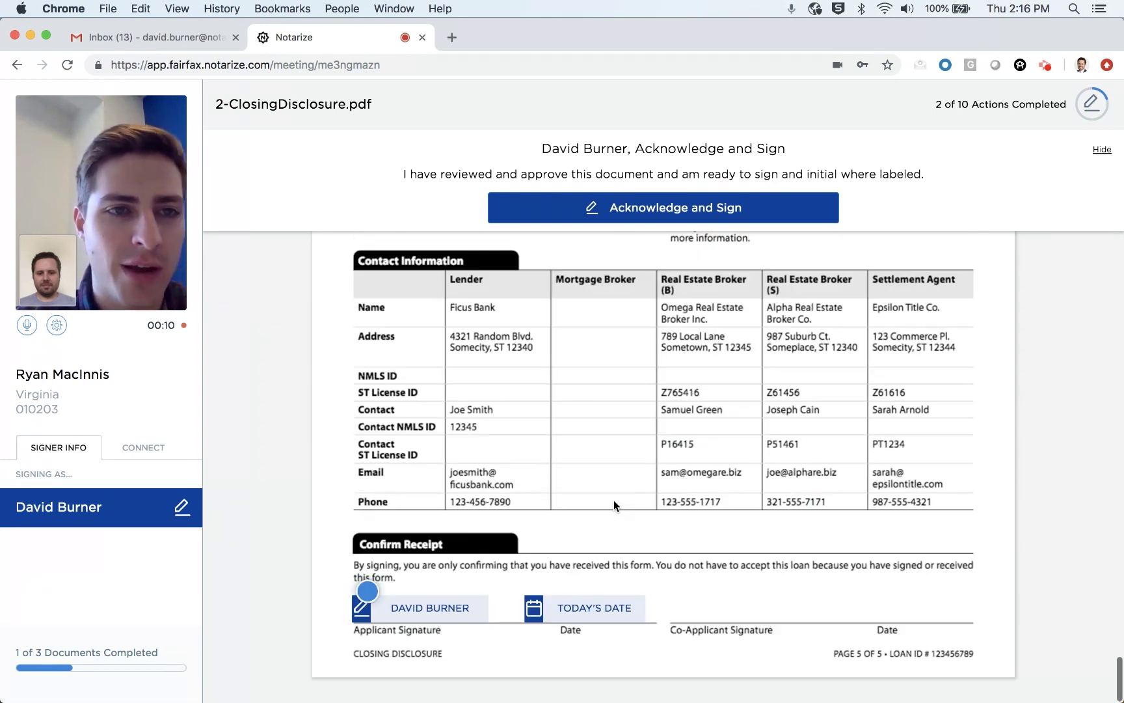
pyautogui.click(428, 609)
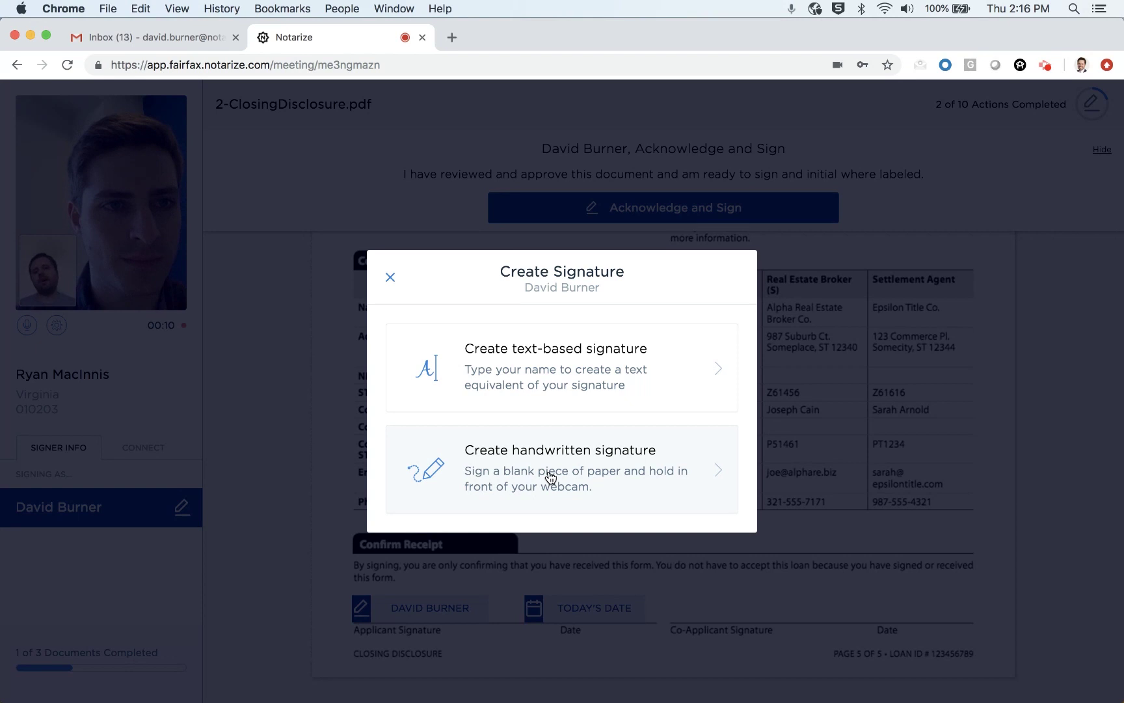
pyautogui.click(524, 359)
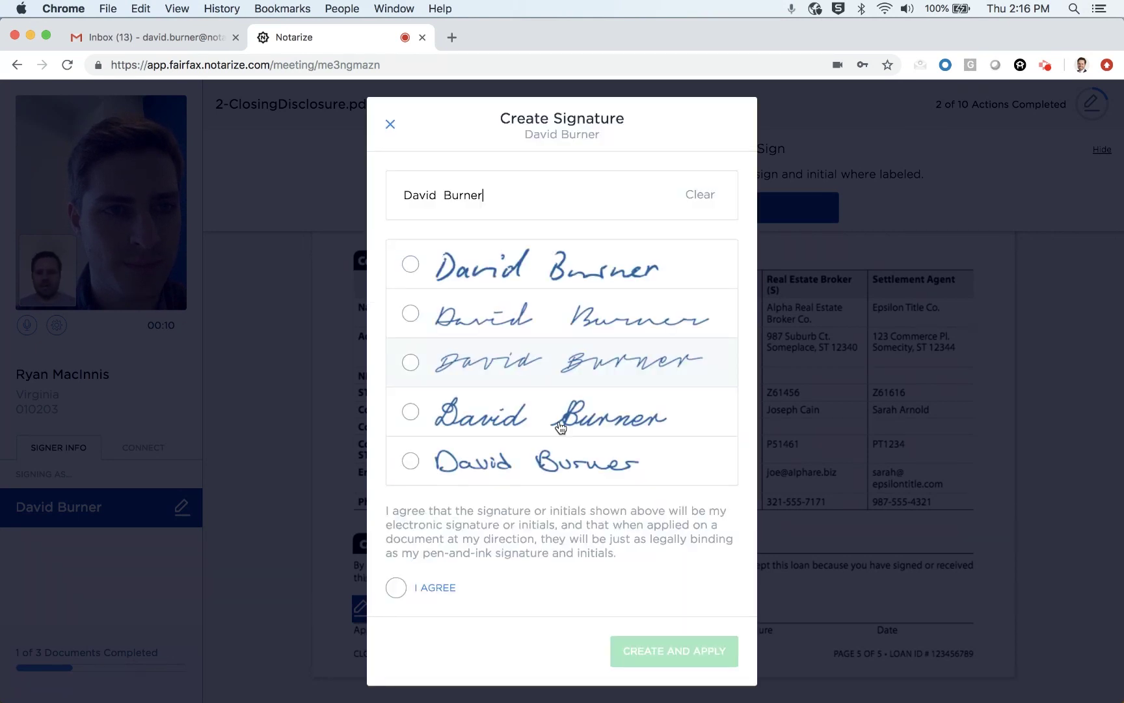
pyautogui.click(567, 426)
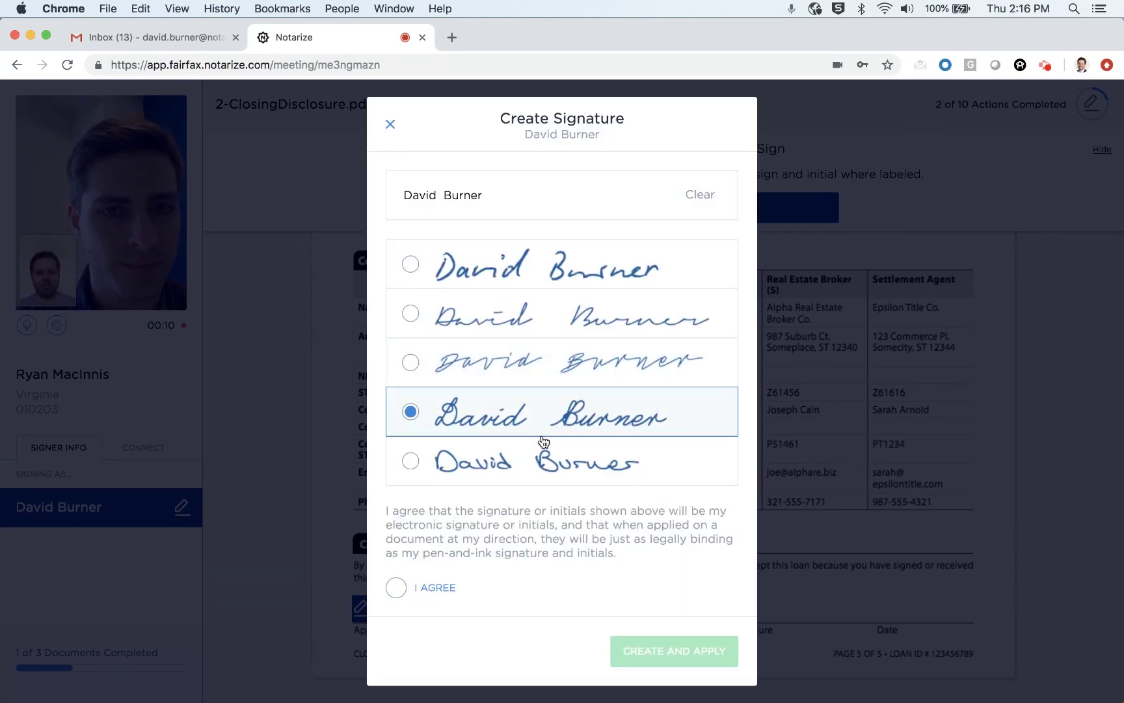
pyautogui.click(396, 589)
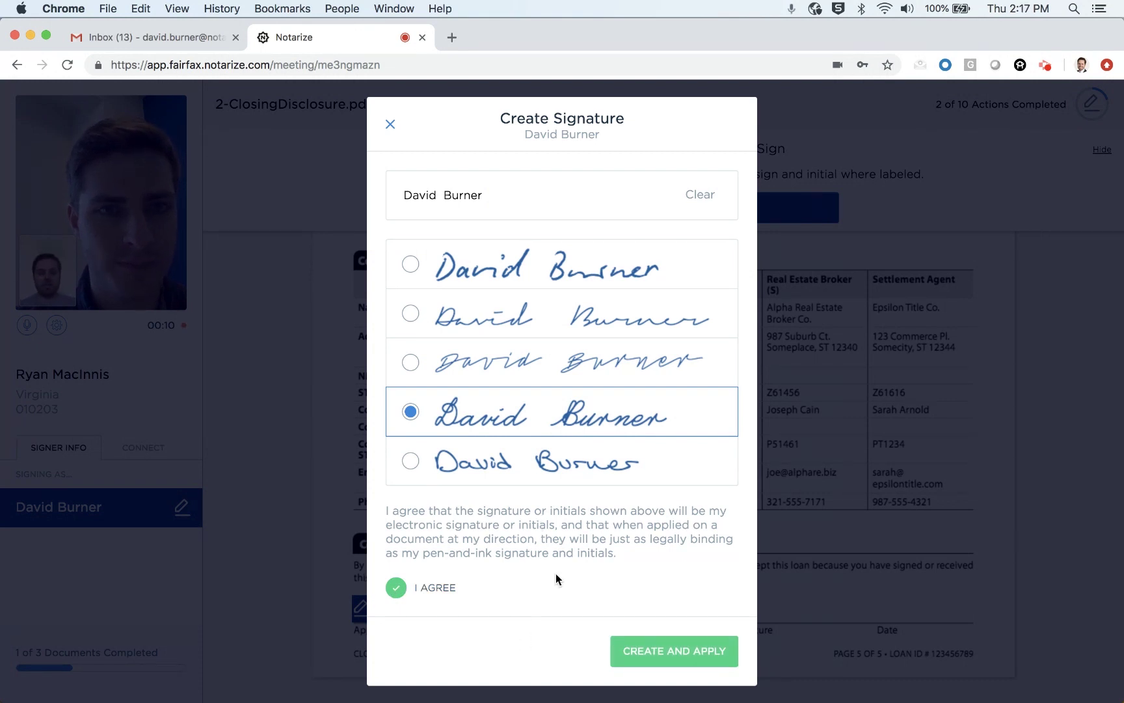
pyautogui.click(674, 653)
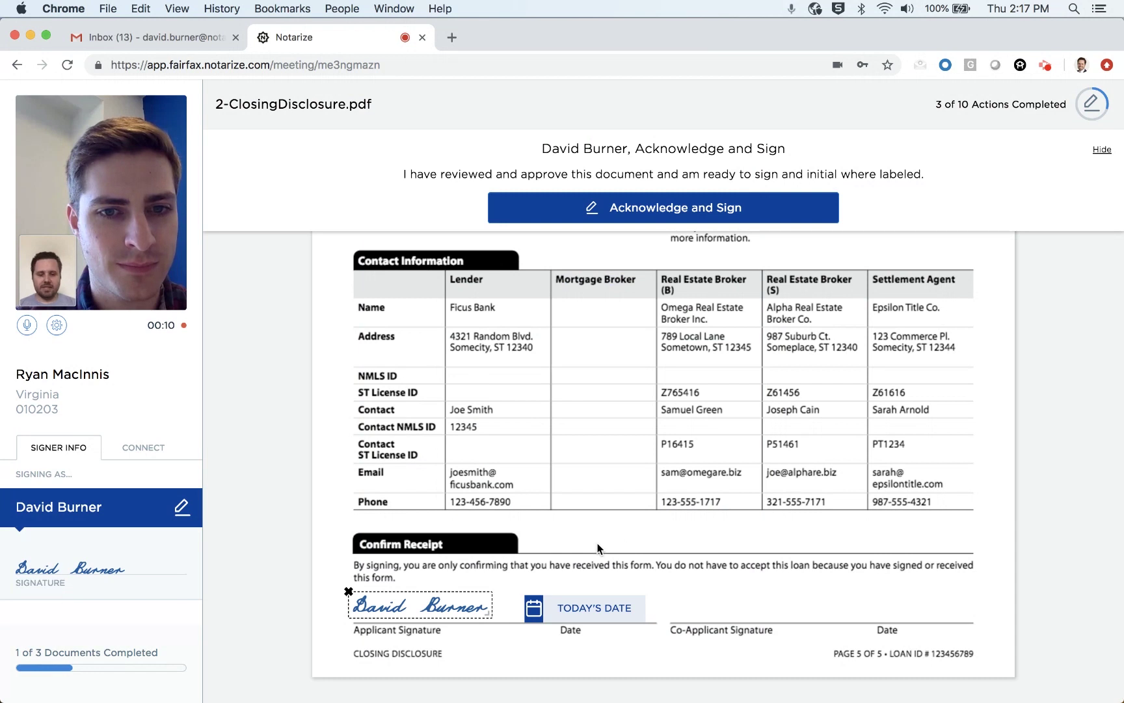
# Step: Insert today's date beside the applicant signature on the Closing Disclosure
pyautogui.click(590, 610)
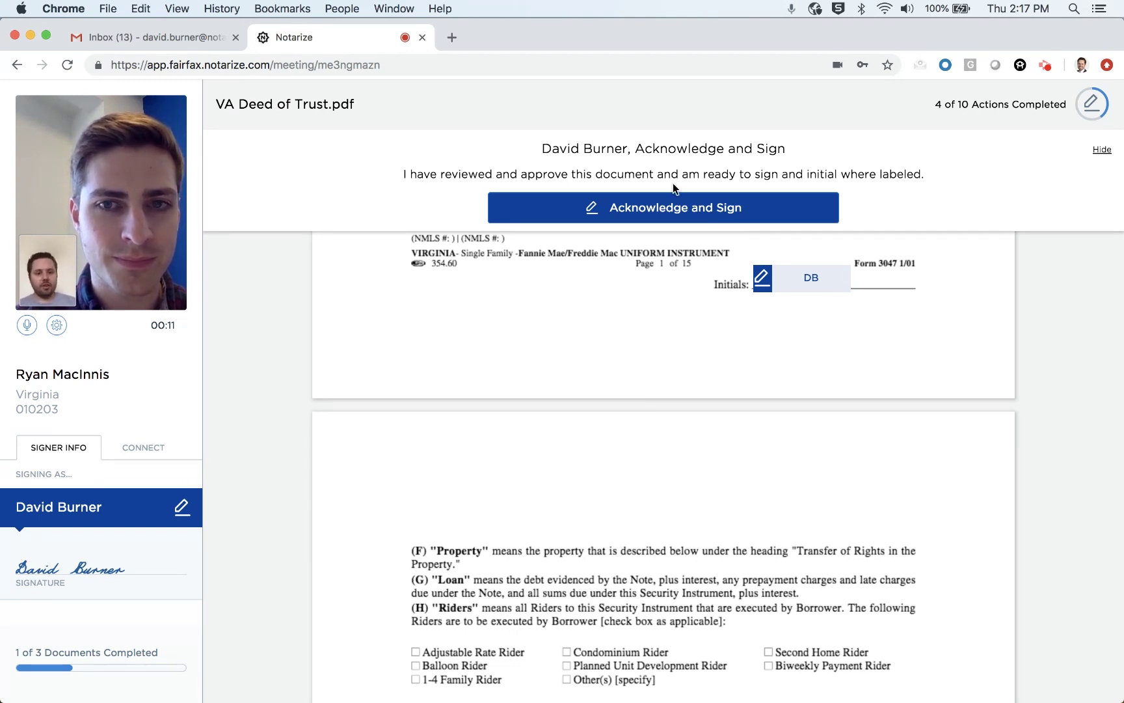
# Step: Acknowledge the VA Deed of Trust and apply typed style-4 initials throughout it
pyautogui.click(694, 208)
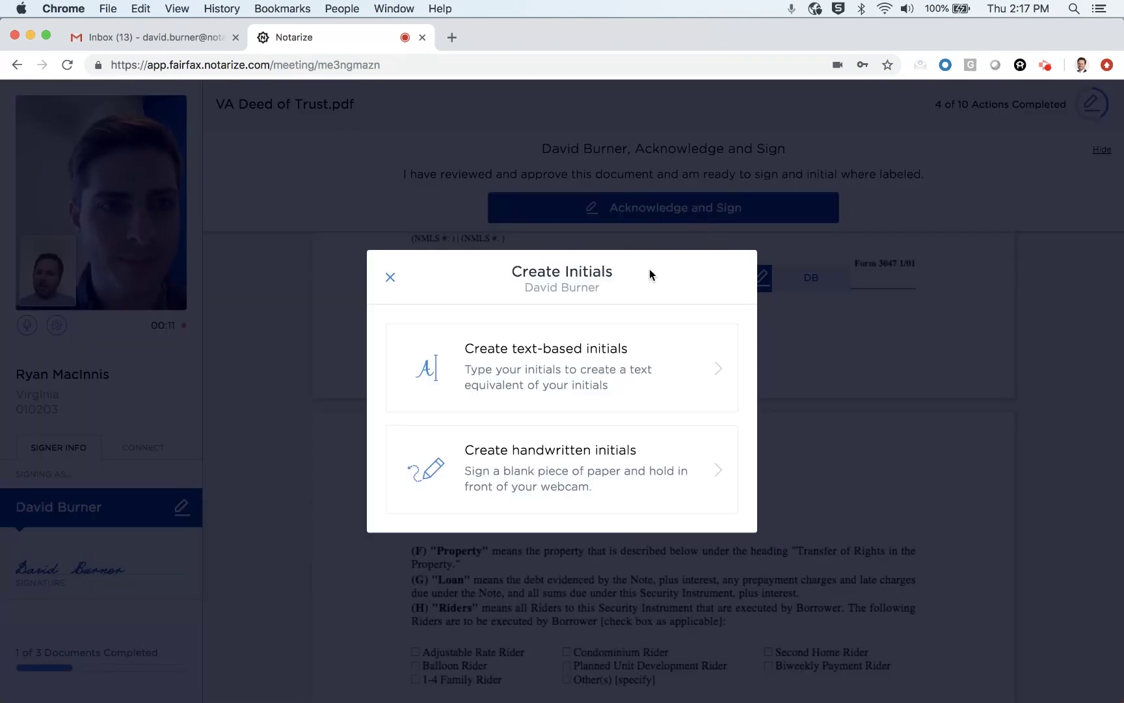
pyautogui.click(625, 378)
pyautogui.click(458, 421)
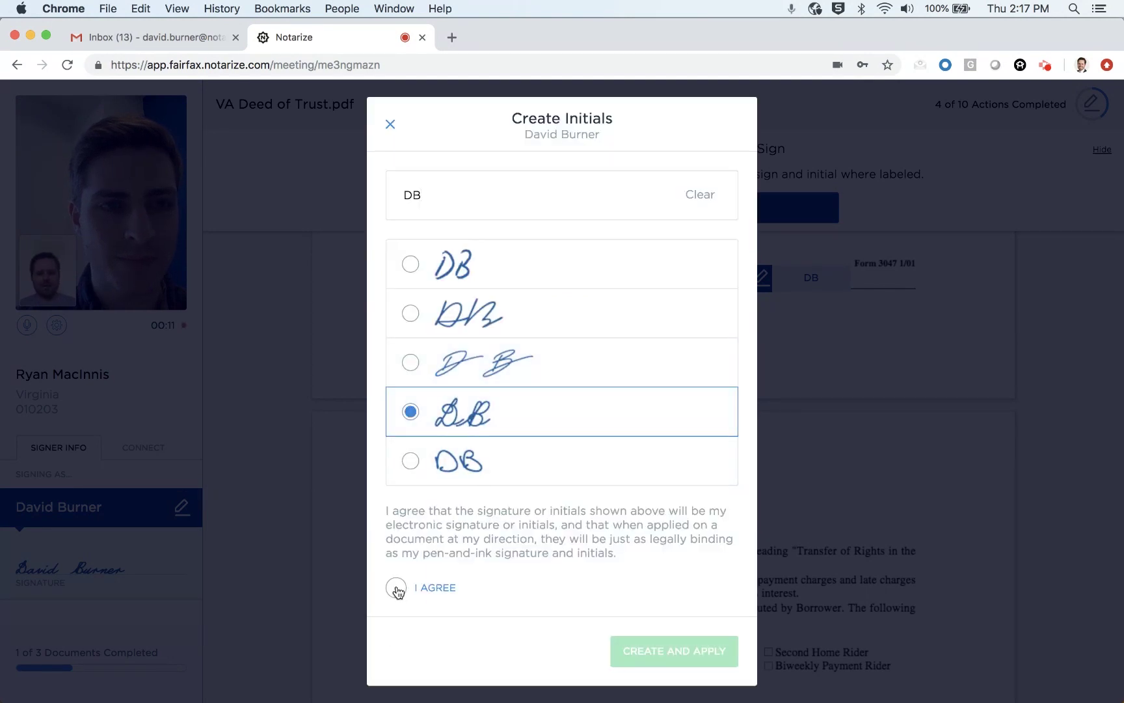
pyautogui.click(396, 588)
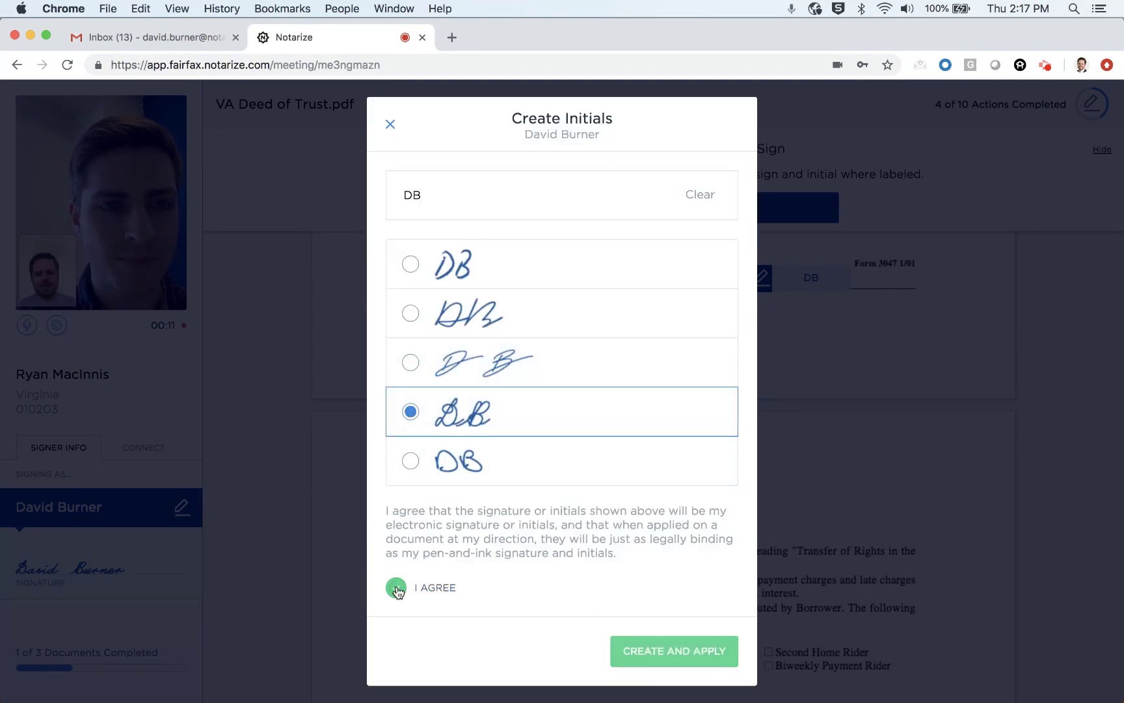
pyautogui.click(663, 665)
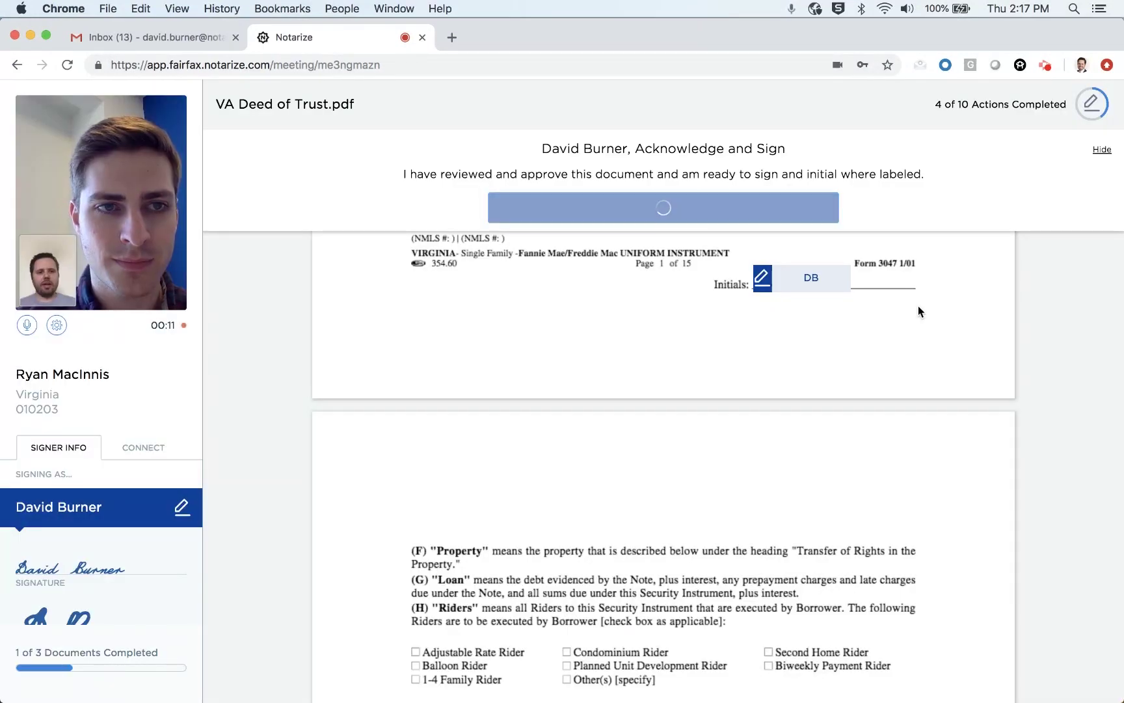
# Step: Scroll through the VA Deed of Trust to page 15 while the notary completes the meeting
pyautogui.scroll(-10, 811, 465)
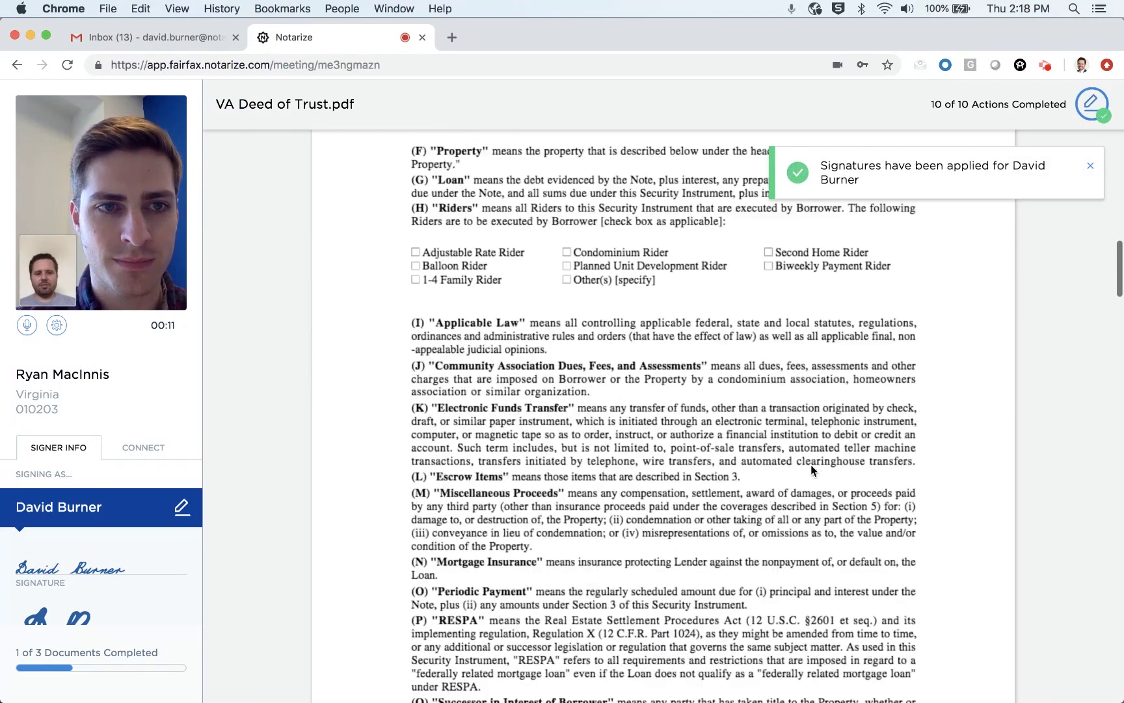
pyautogui.scroll(-20, 811, 465)
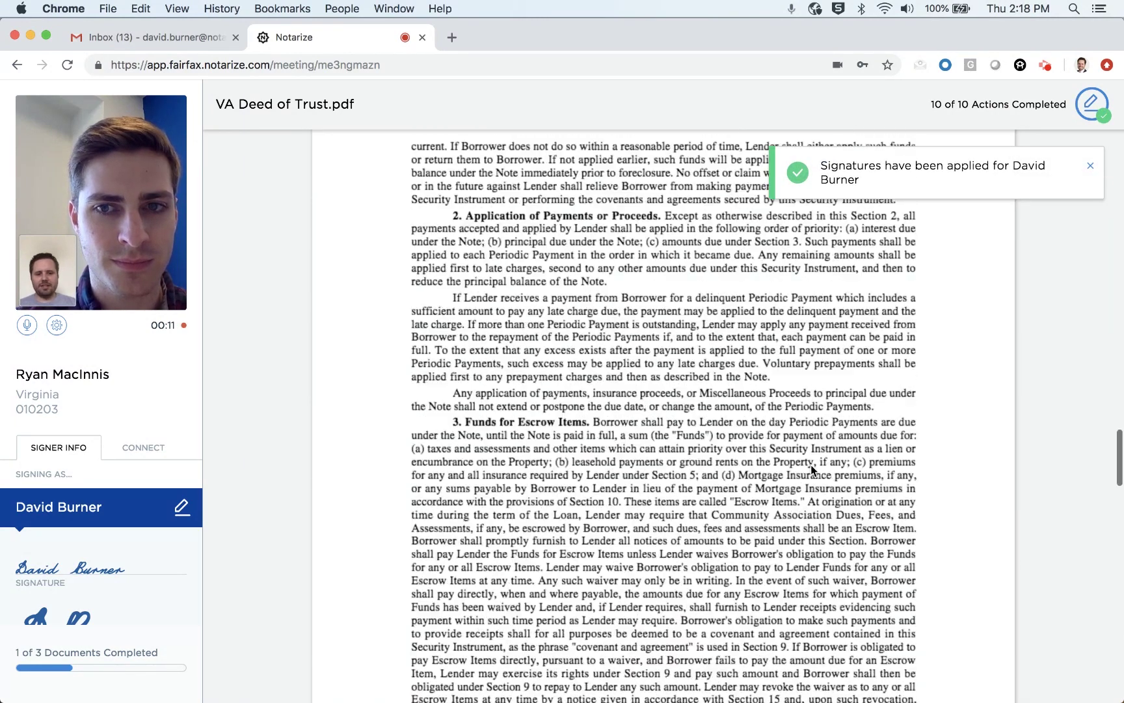
pyautogui.scroll(-20, 810, 465)
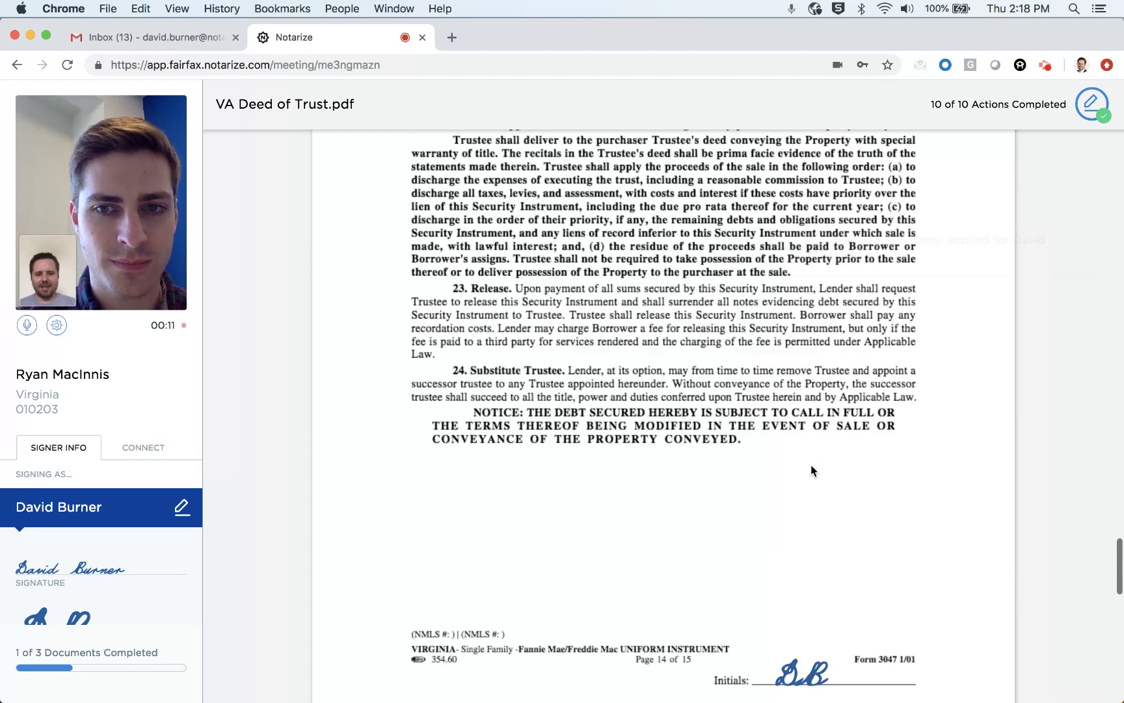
pyautogui.scroll(-10, 811, 466)
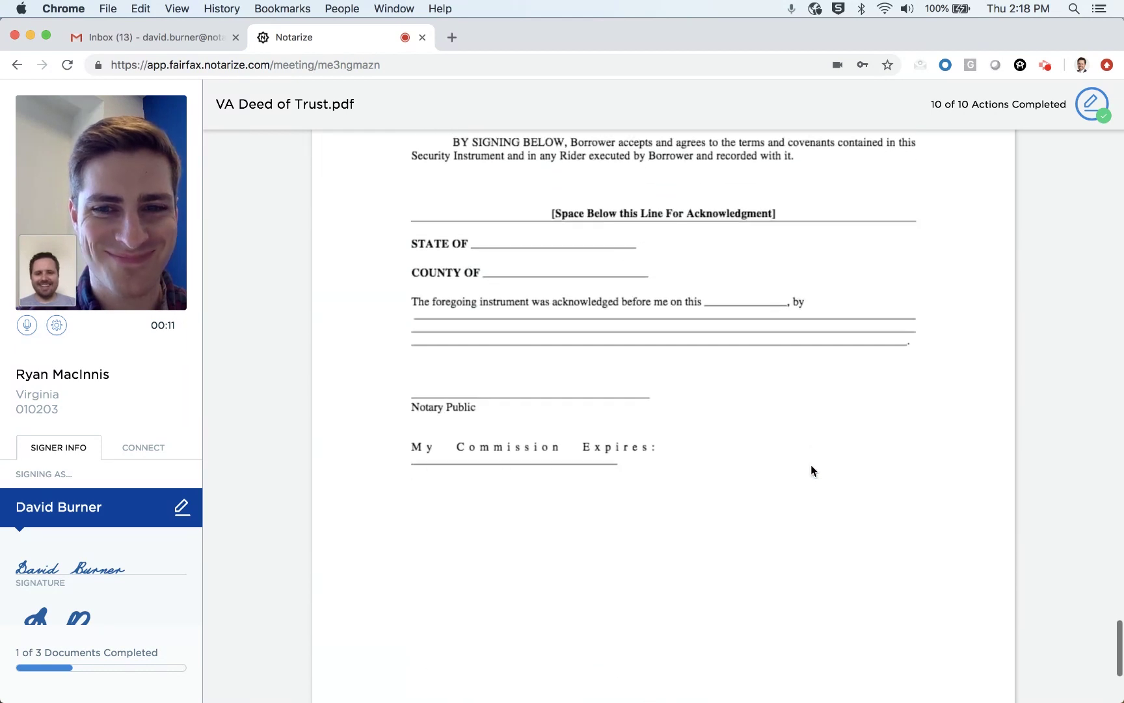
pyautogui.scroll(-2, 811, 464)
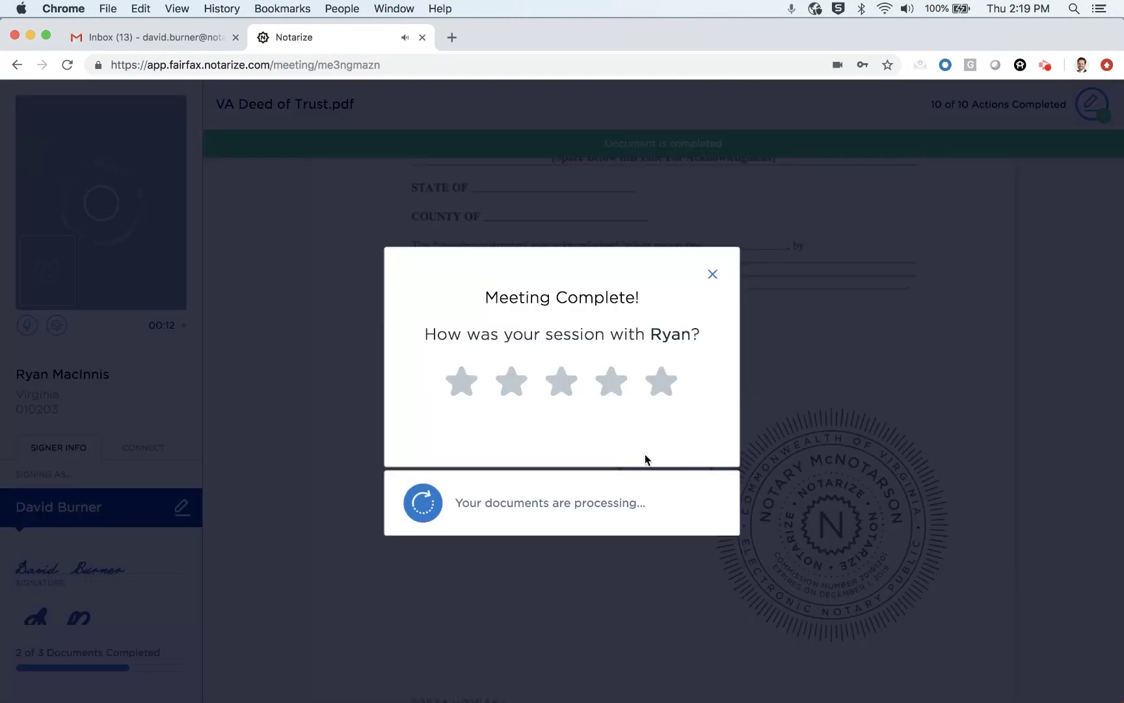
# Step: Give the notary session five stars, select Tech Savvy, and submit the feedback
pyautogui.click(666, 391)
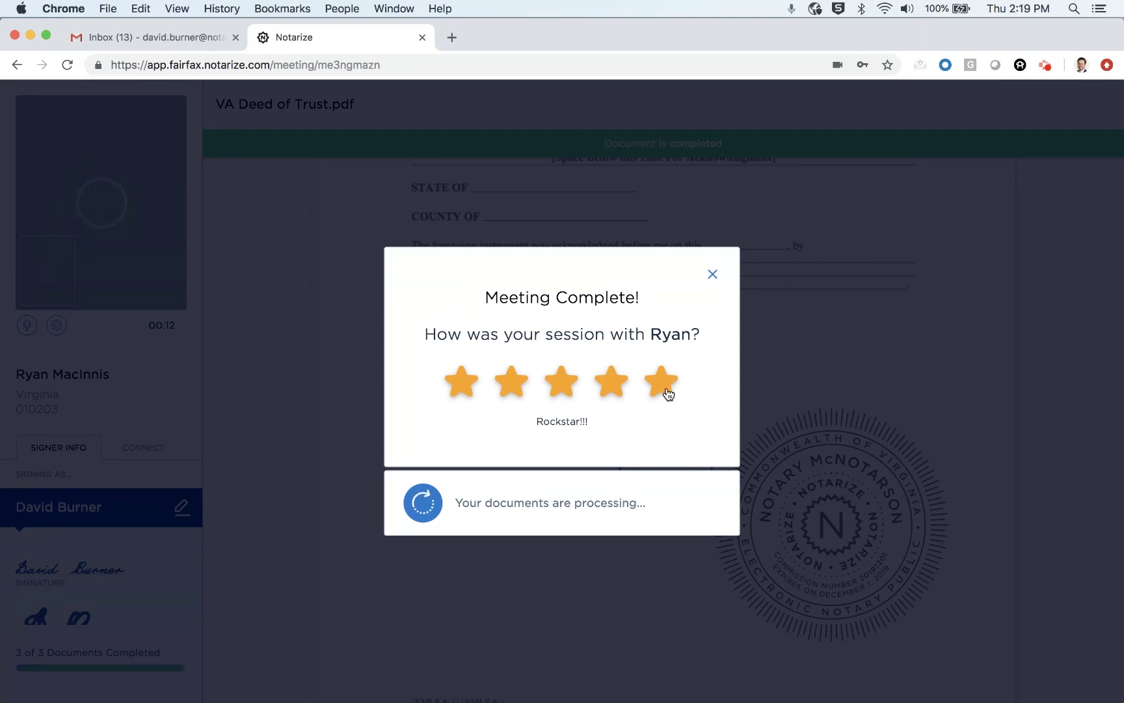
pyautogui.click(668, 392)
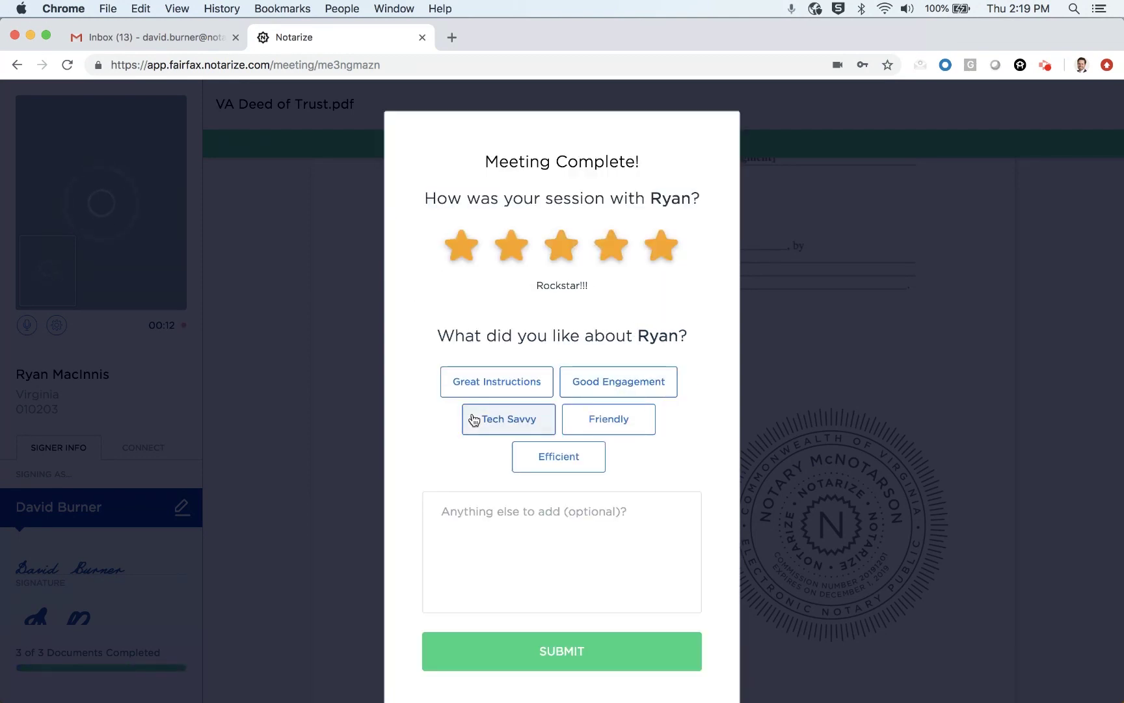
pyautogui.click(562, 658)
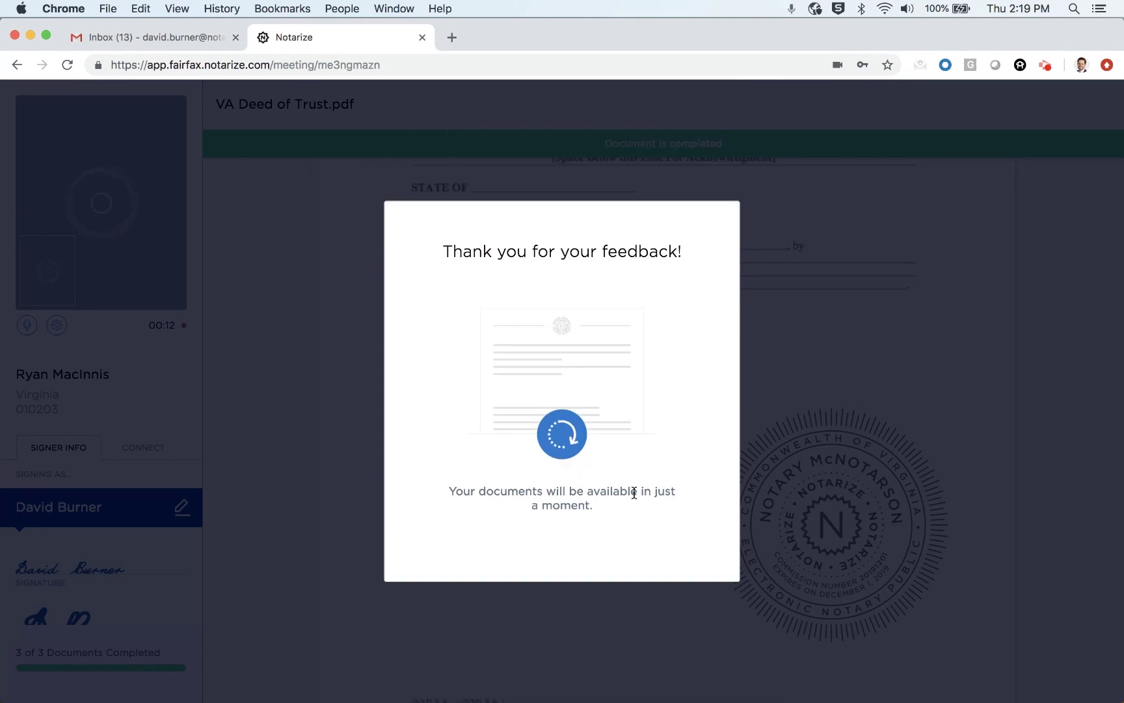